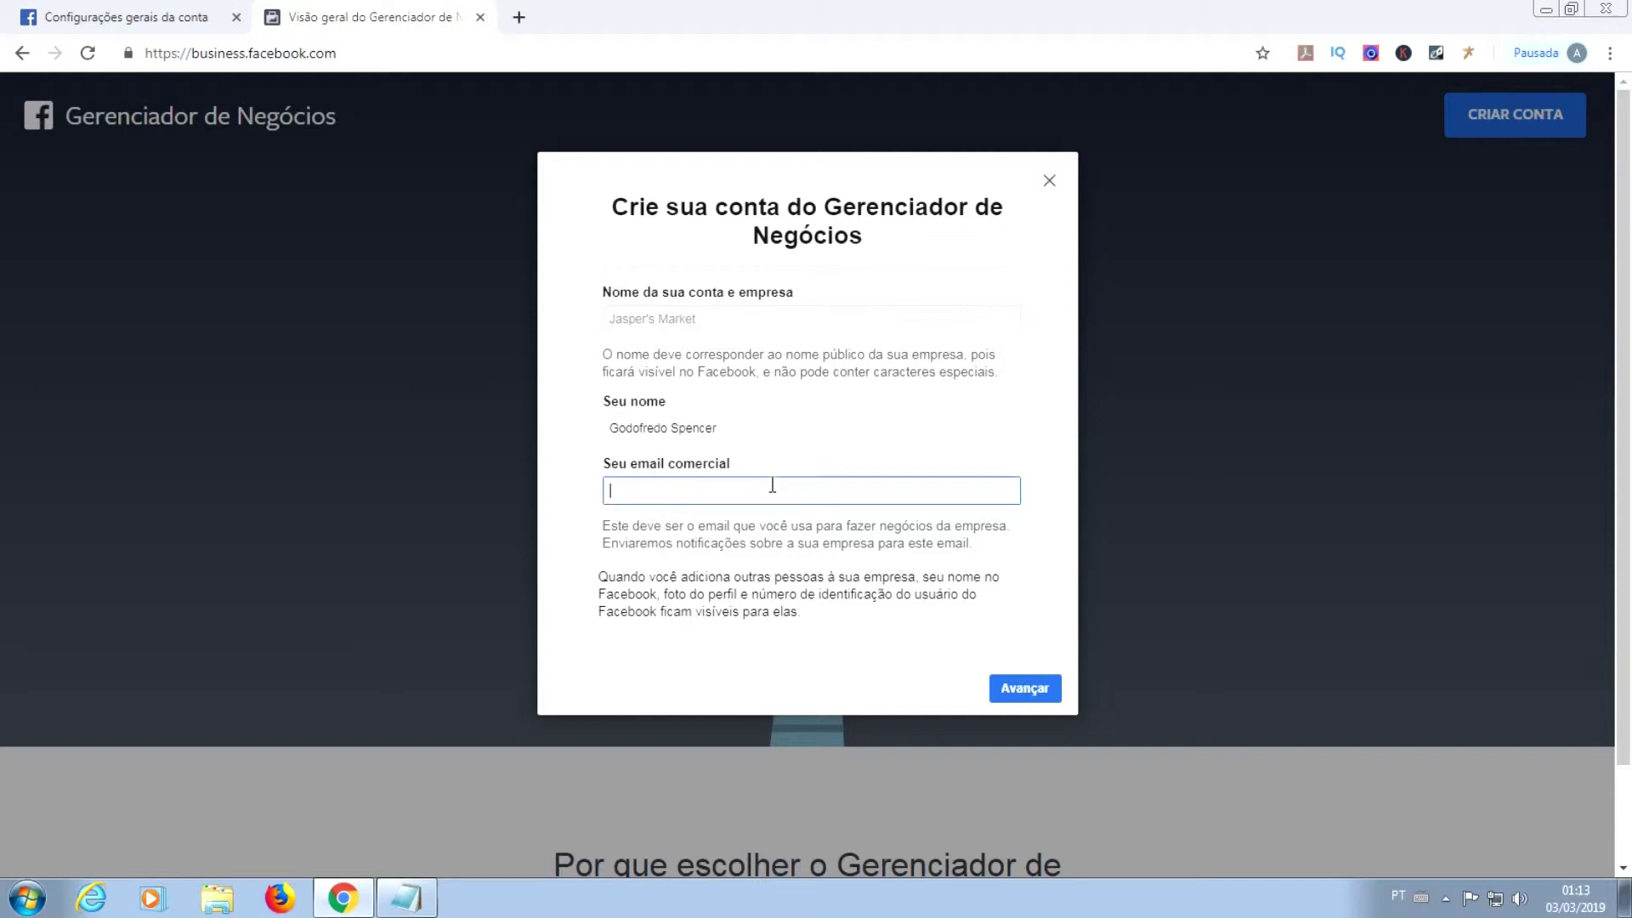
Step: Enter the business e-mail address and finish creating the Qualquercoisa business account
click(772, 486)
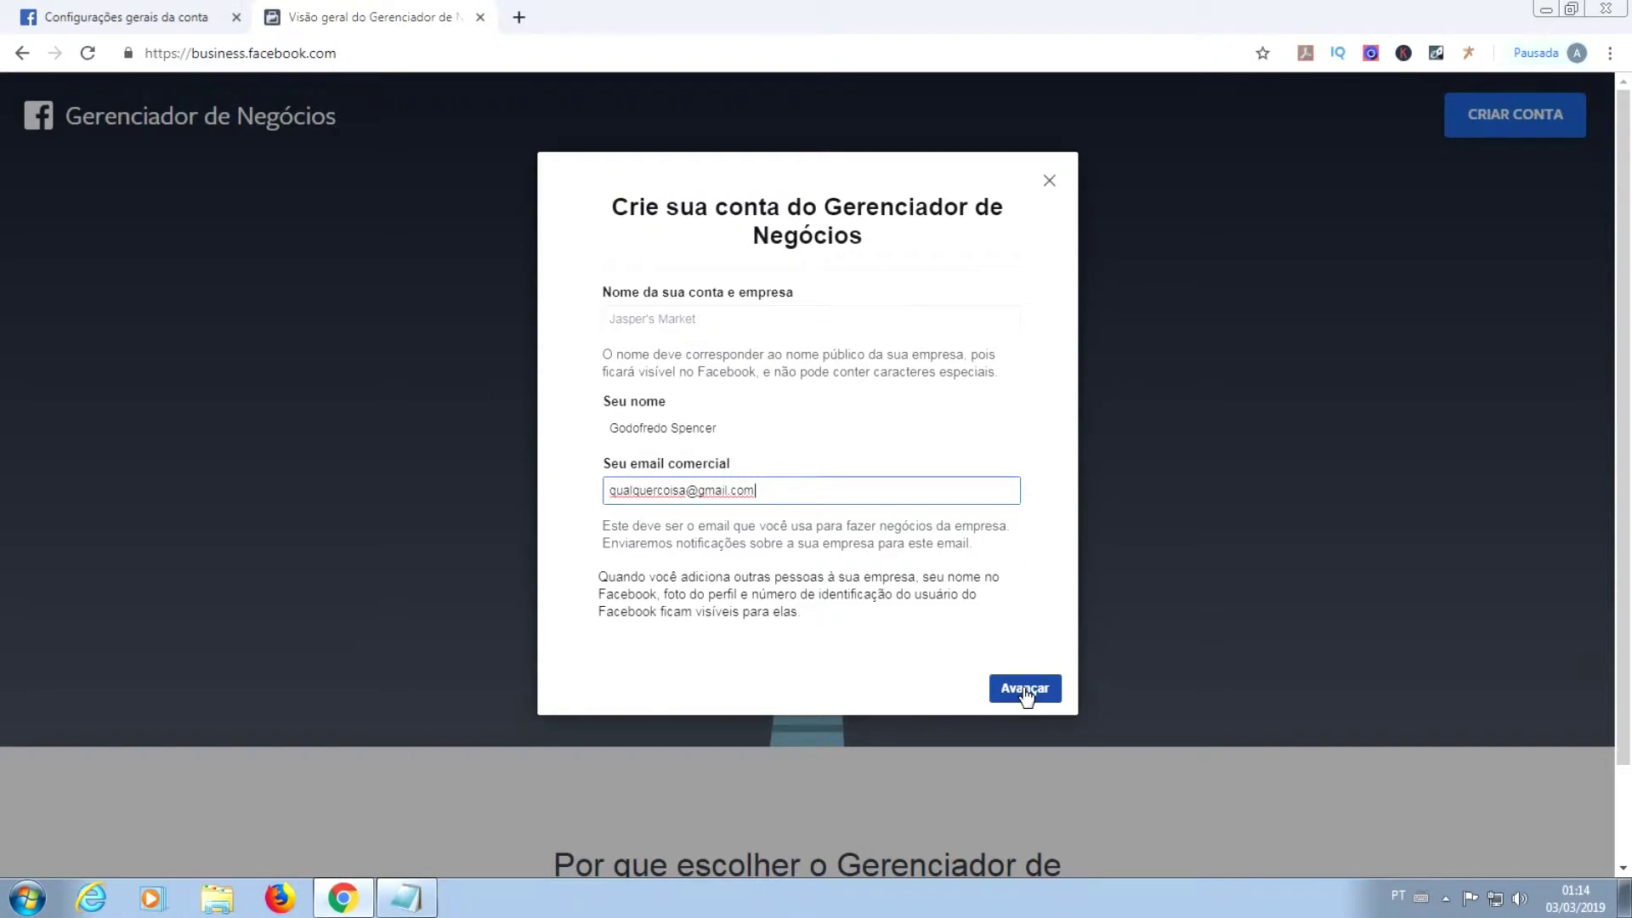
click(1445, 900)
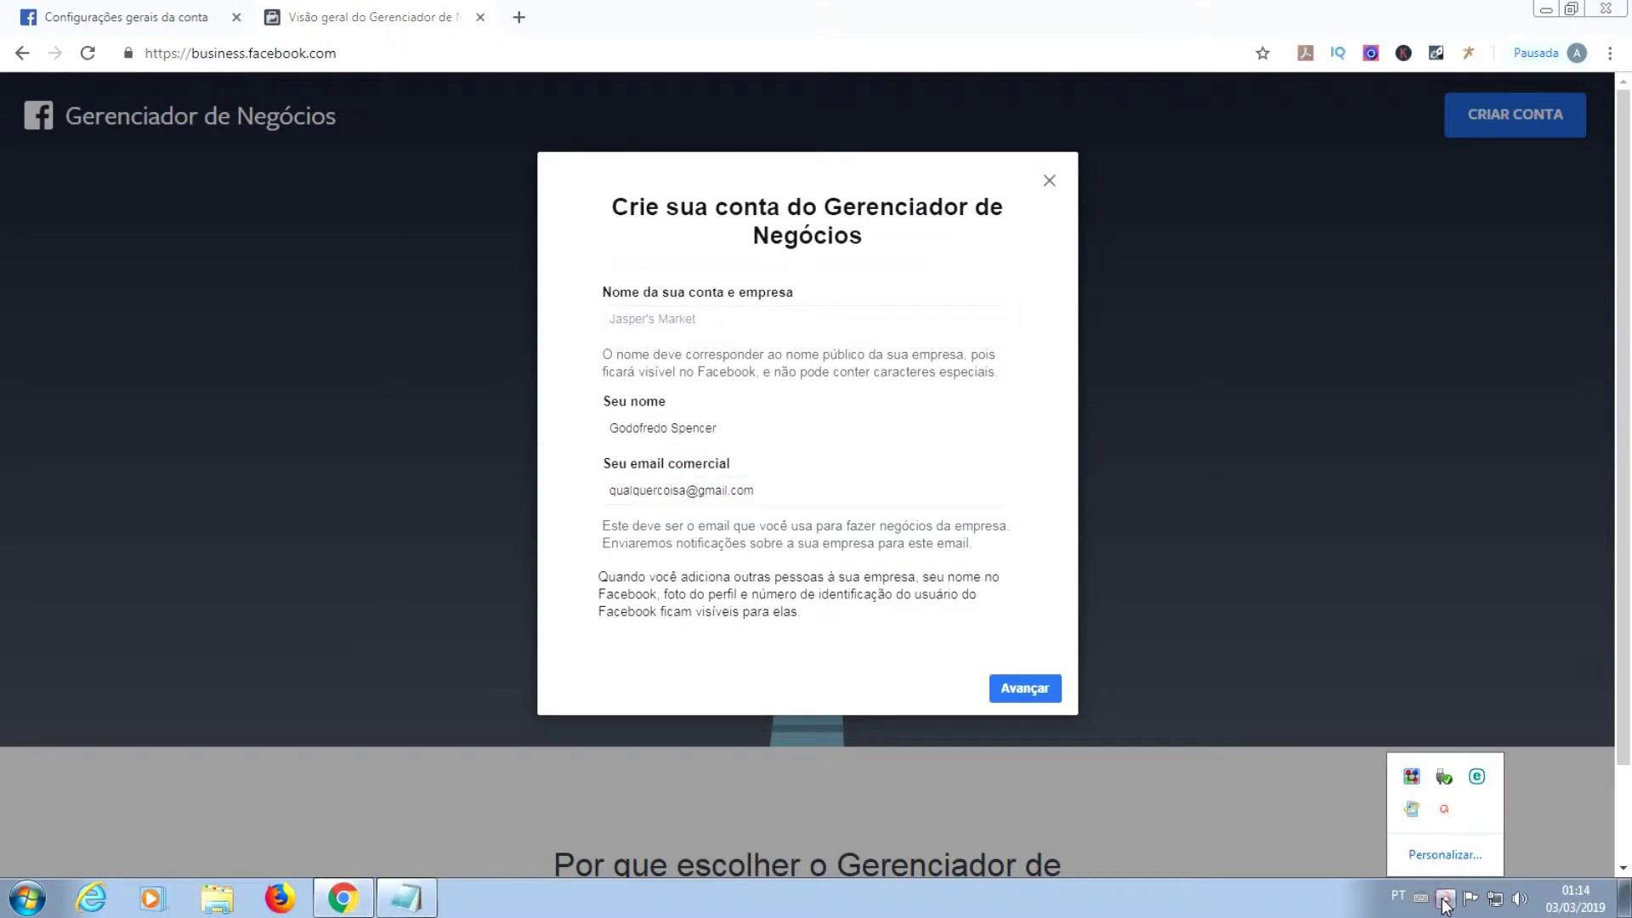
click(1447, 812)
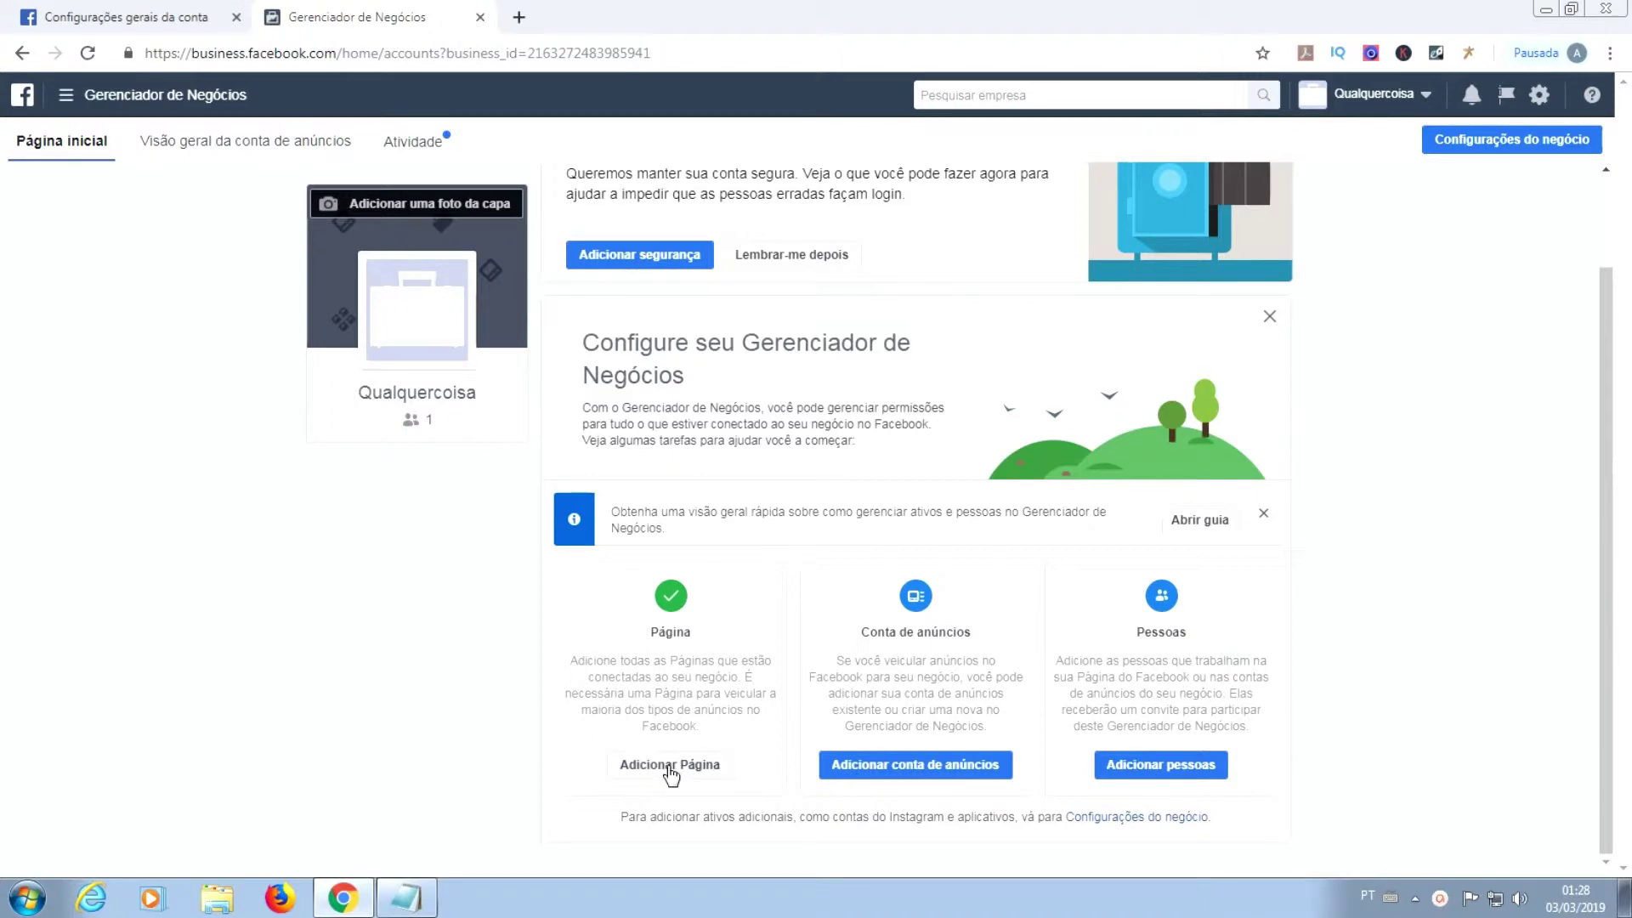
Step: Add the existing Page 'Crochê para todos', found by searching 'Croche', to the business
click(671, 769)
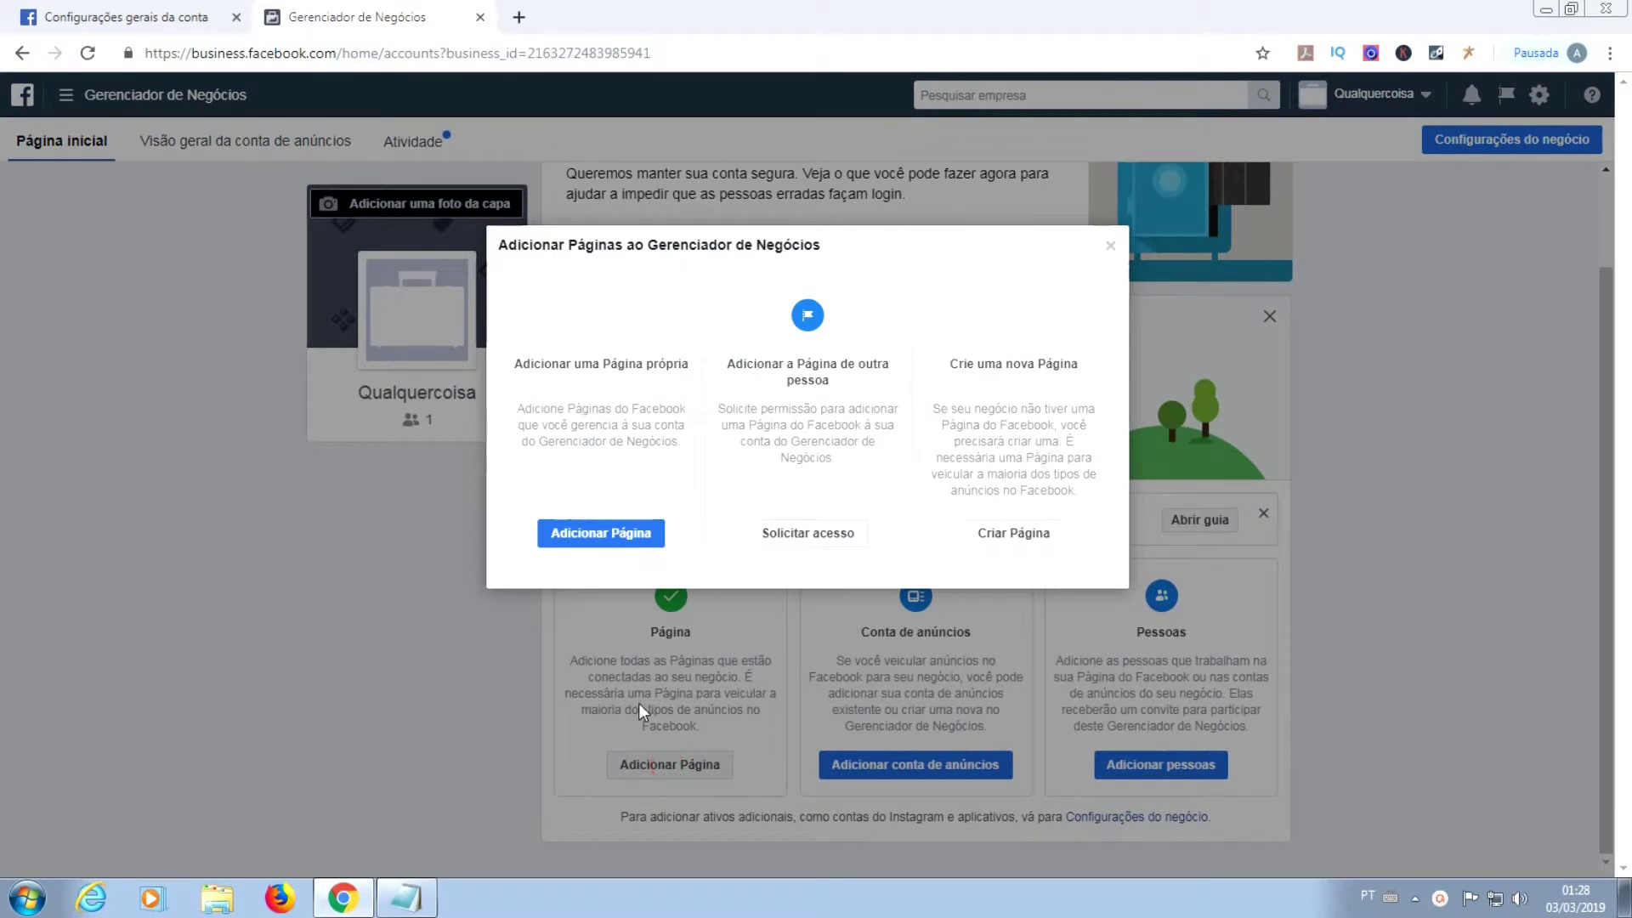
click(601, 536)
click(694, 504)
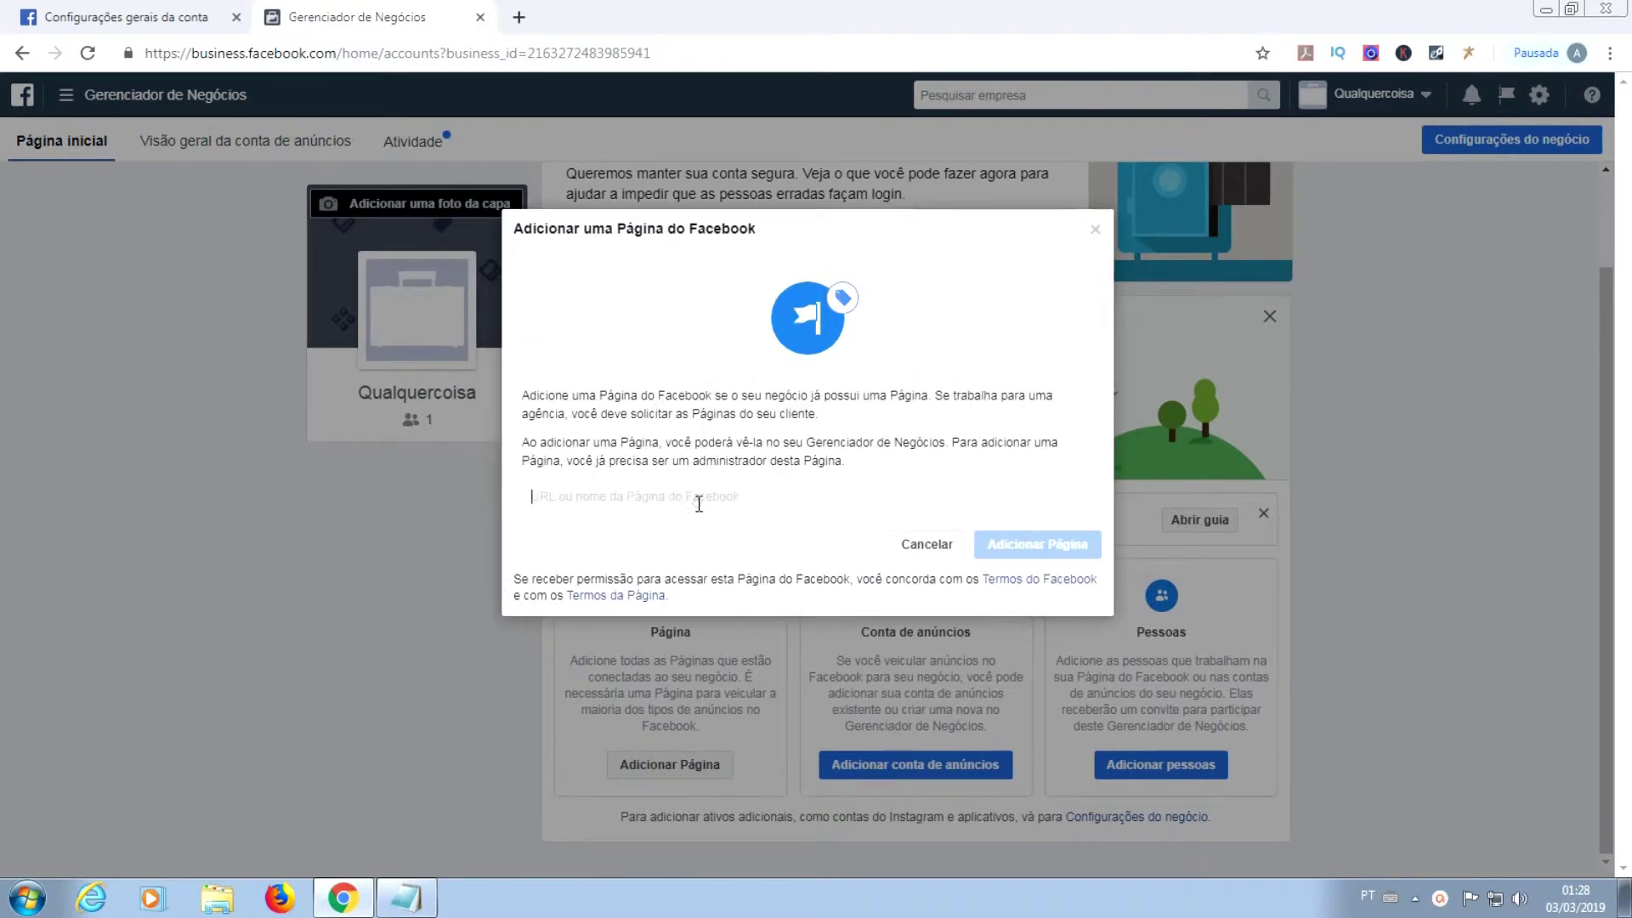
text(Croche)
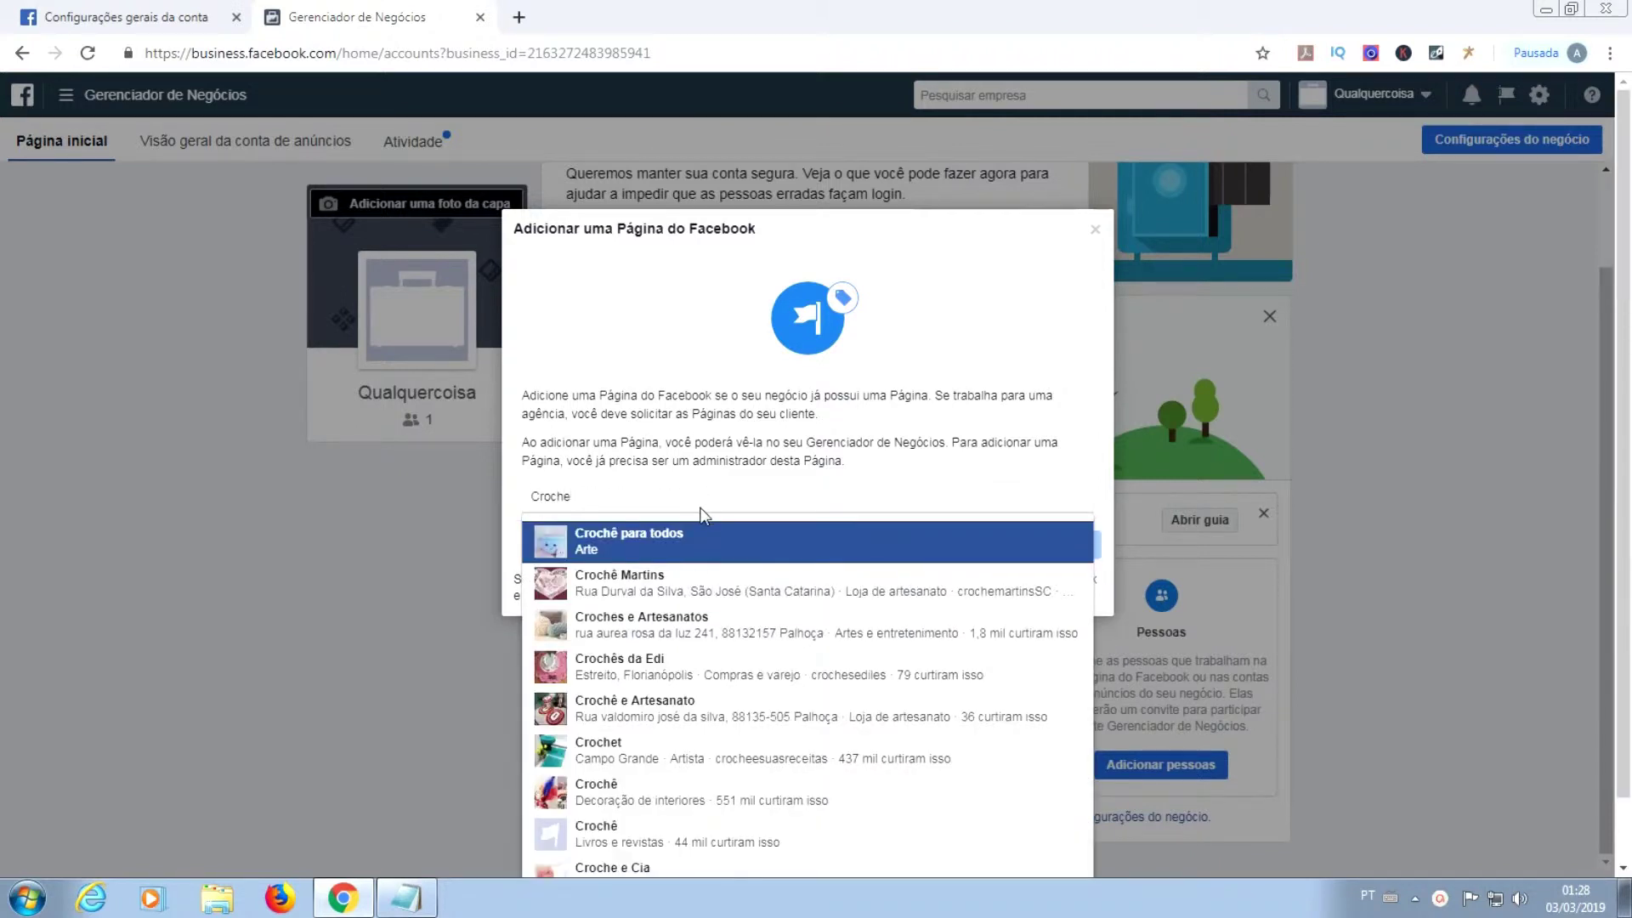
click(643, 543)
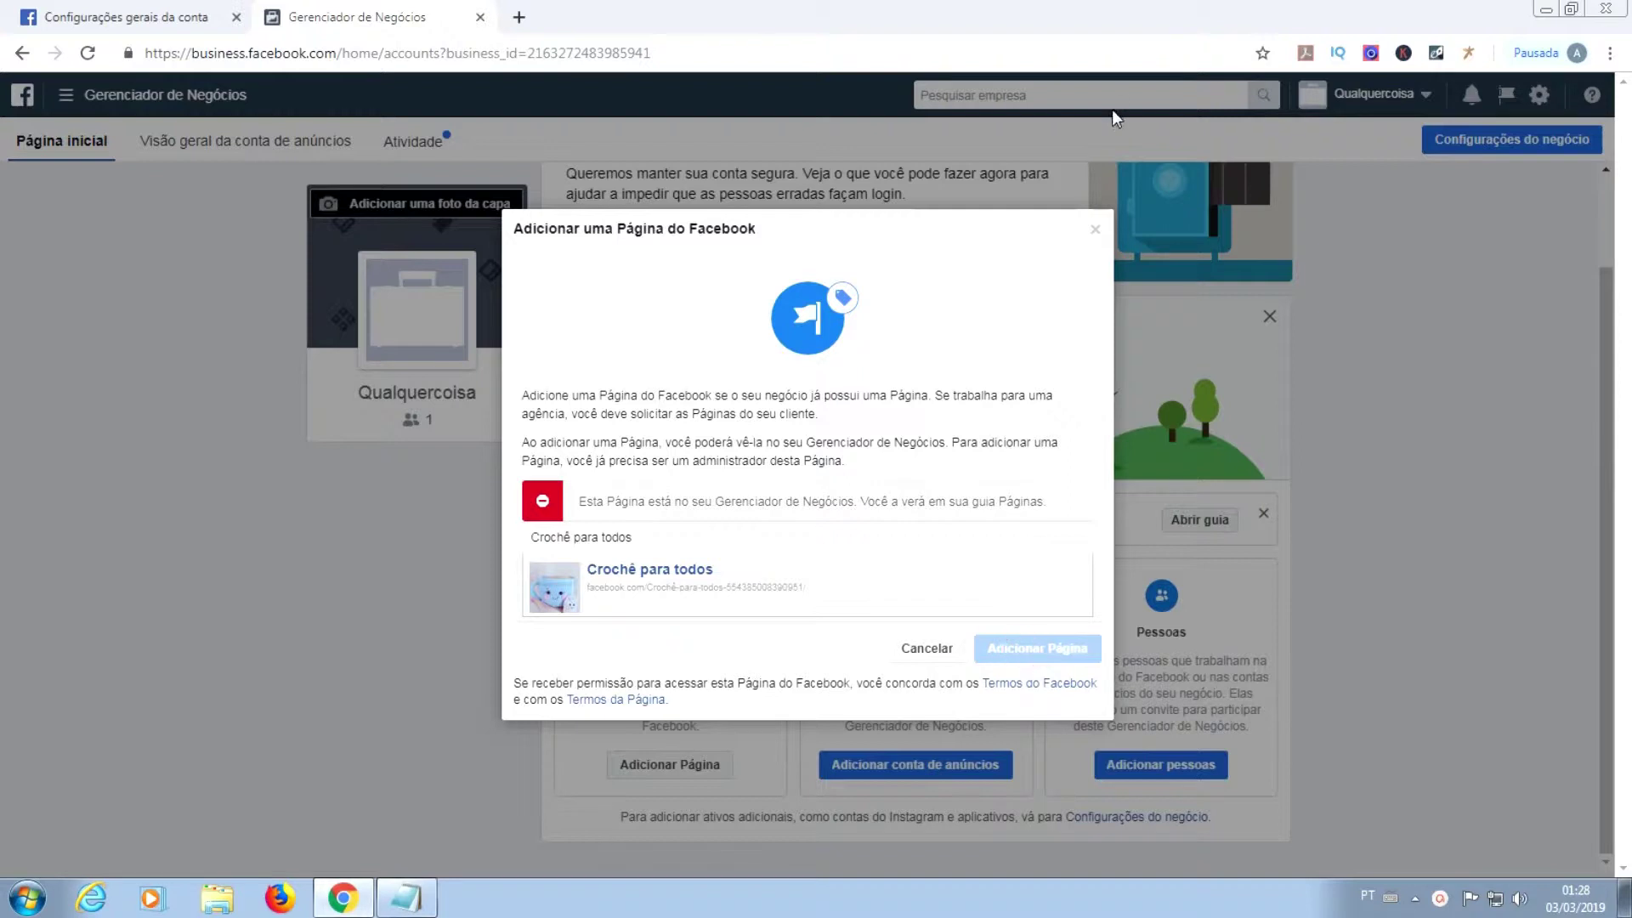
click(1096, 231)
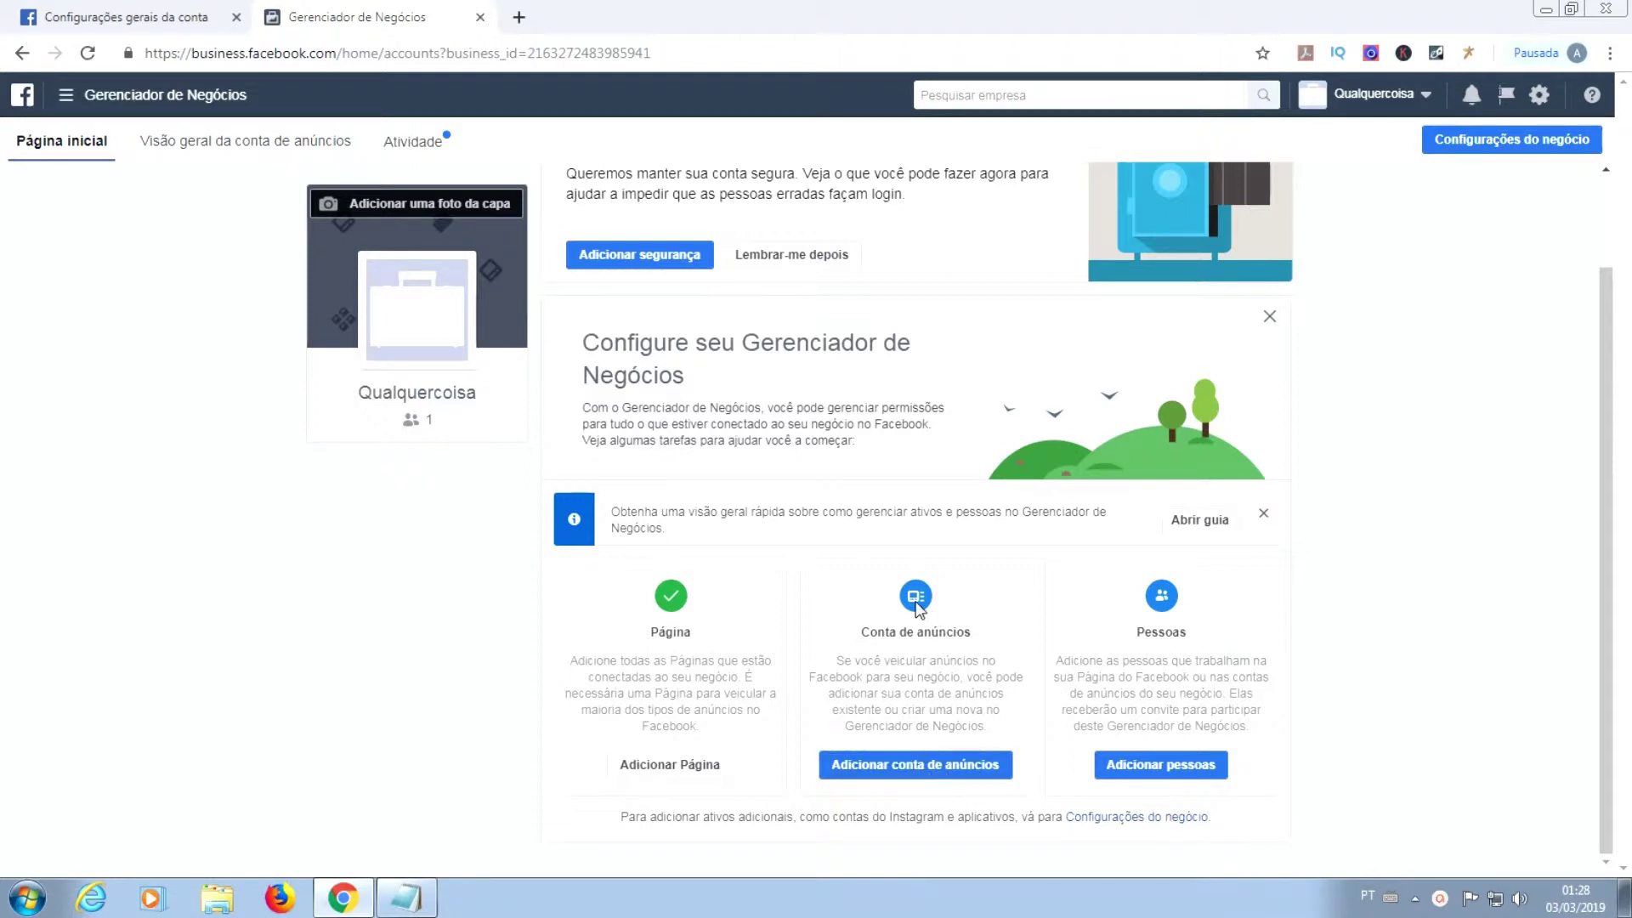
Step: Create a new ad account named Qualquercoisa with currency BRL — Real brasileiro
click(913, 766)
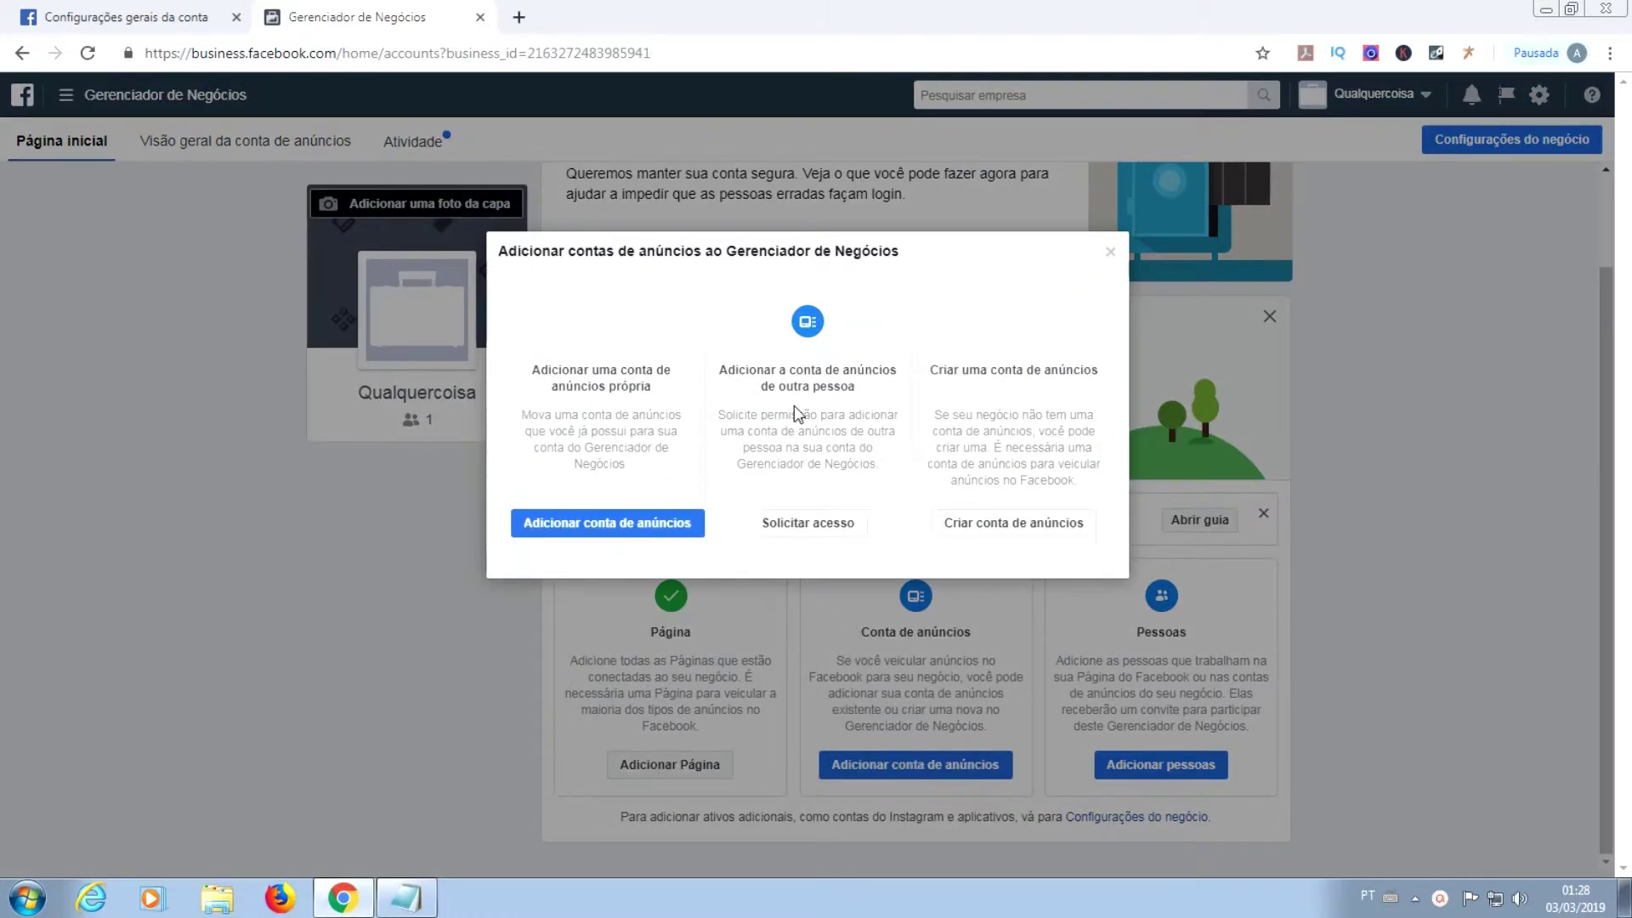
click(992, 533)
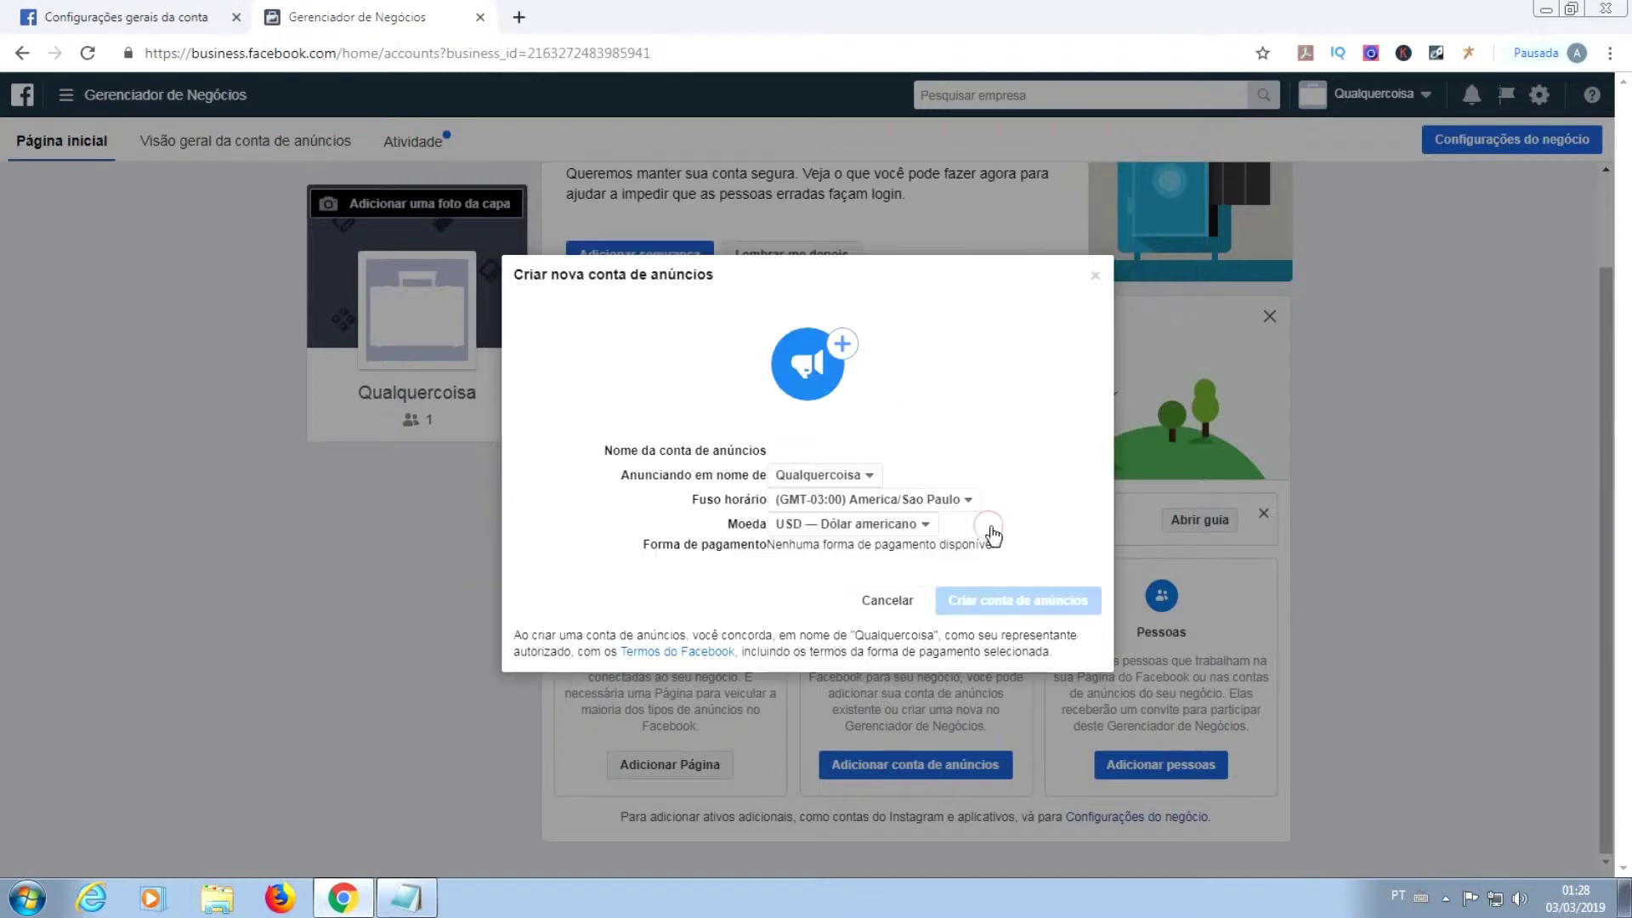
click(860, 452)
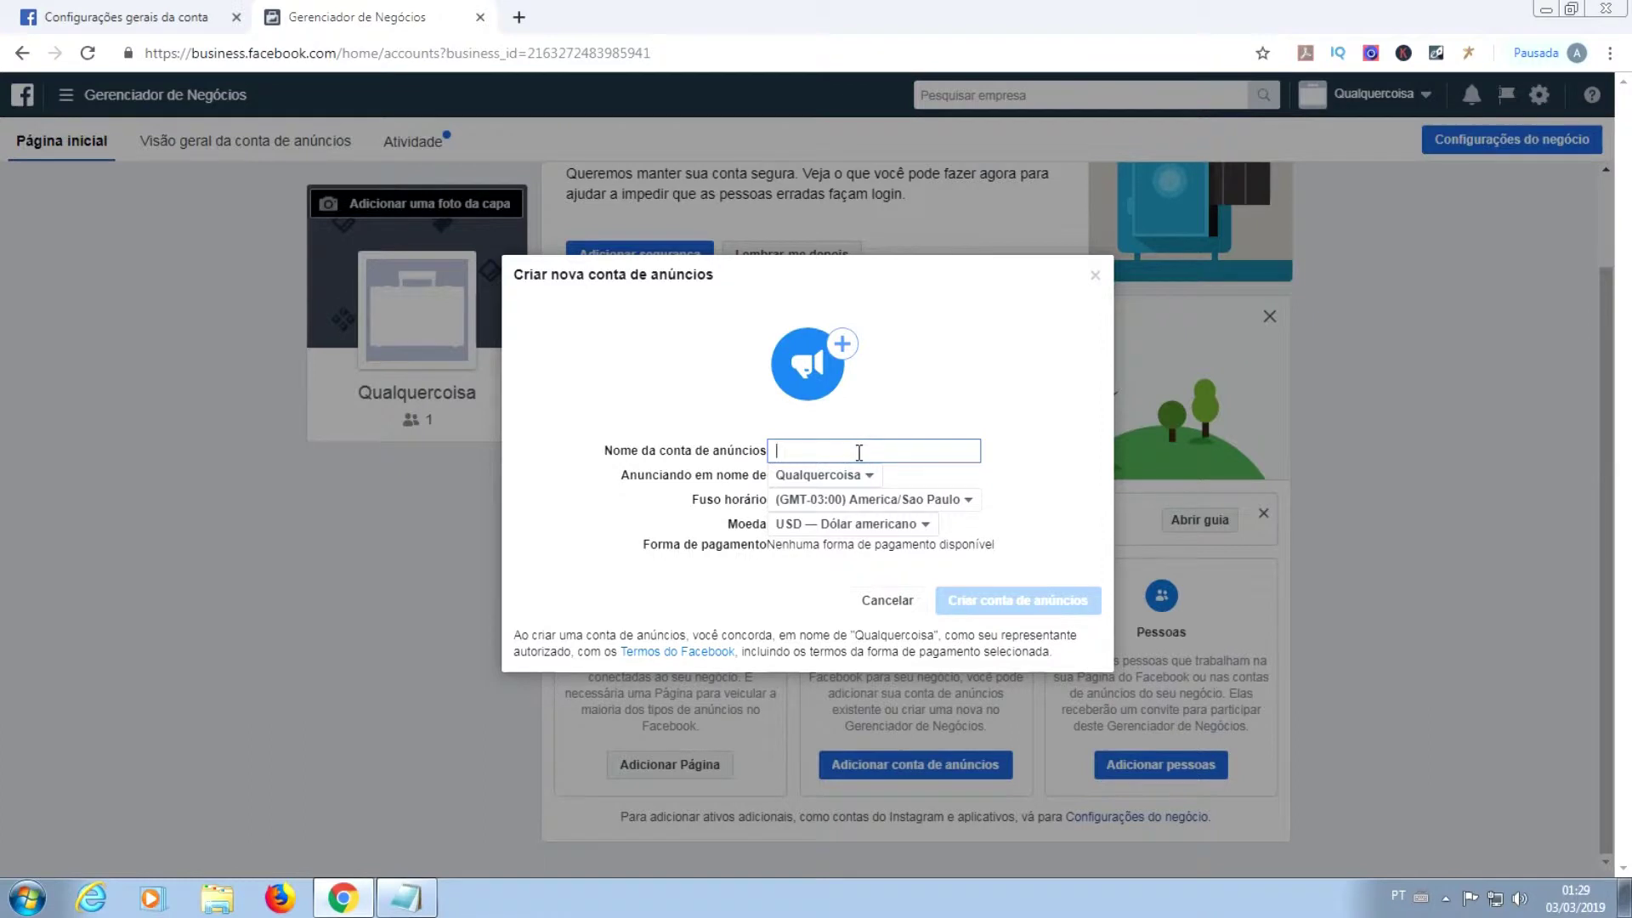
text(Qualquercoisa)
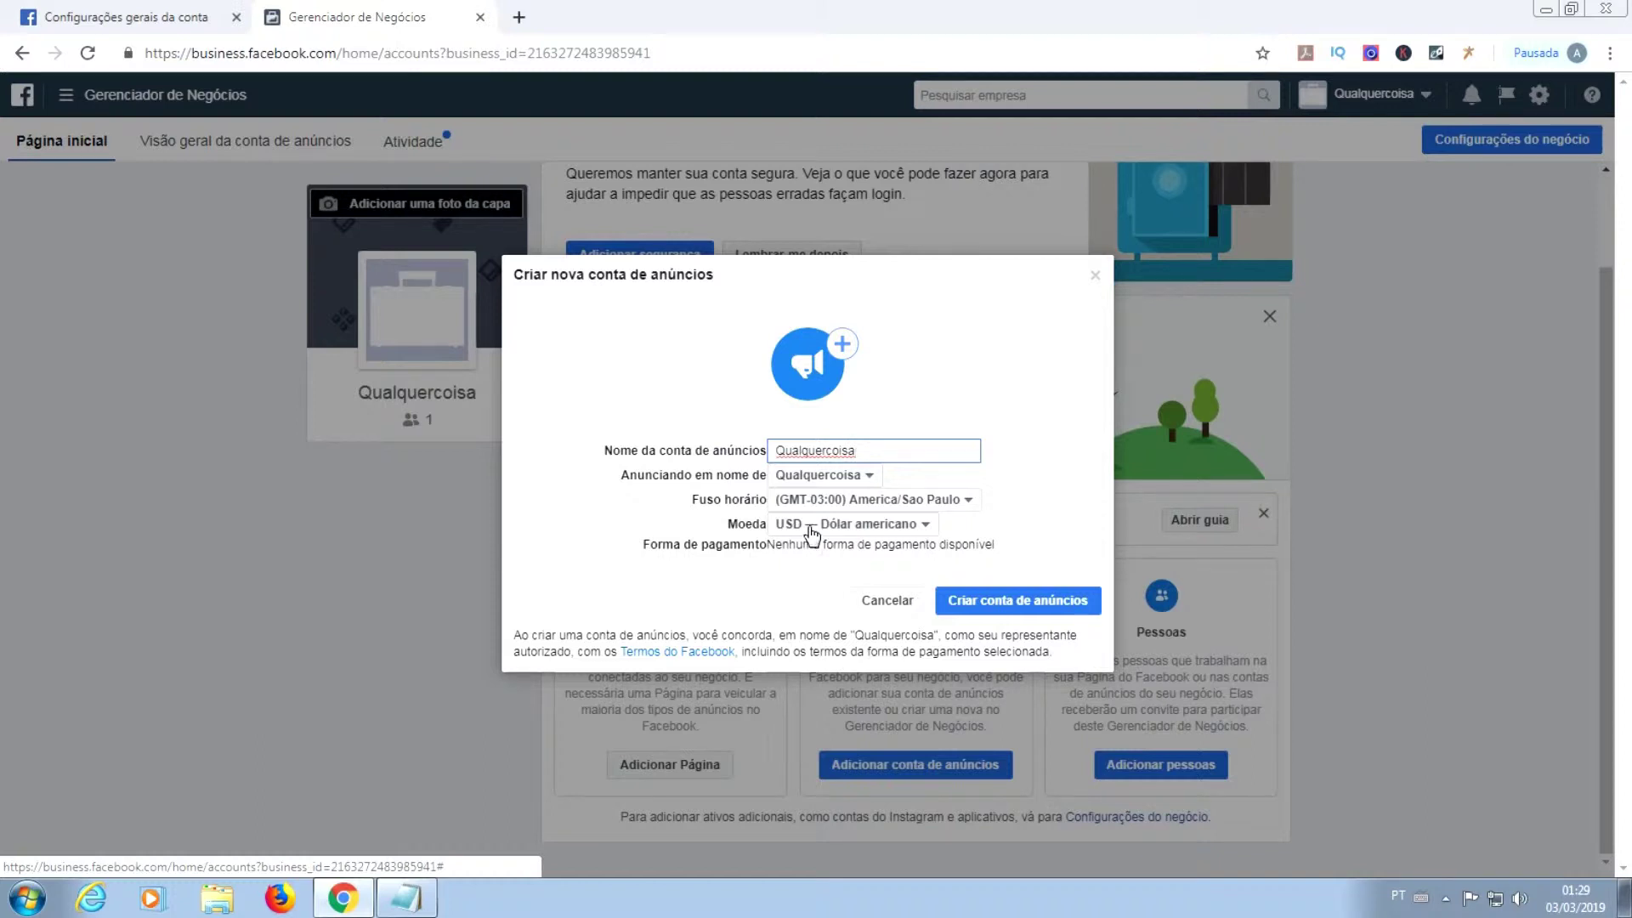
click(812, 534)
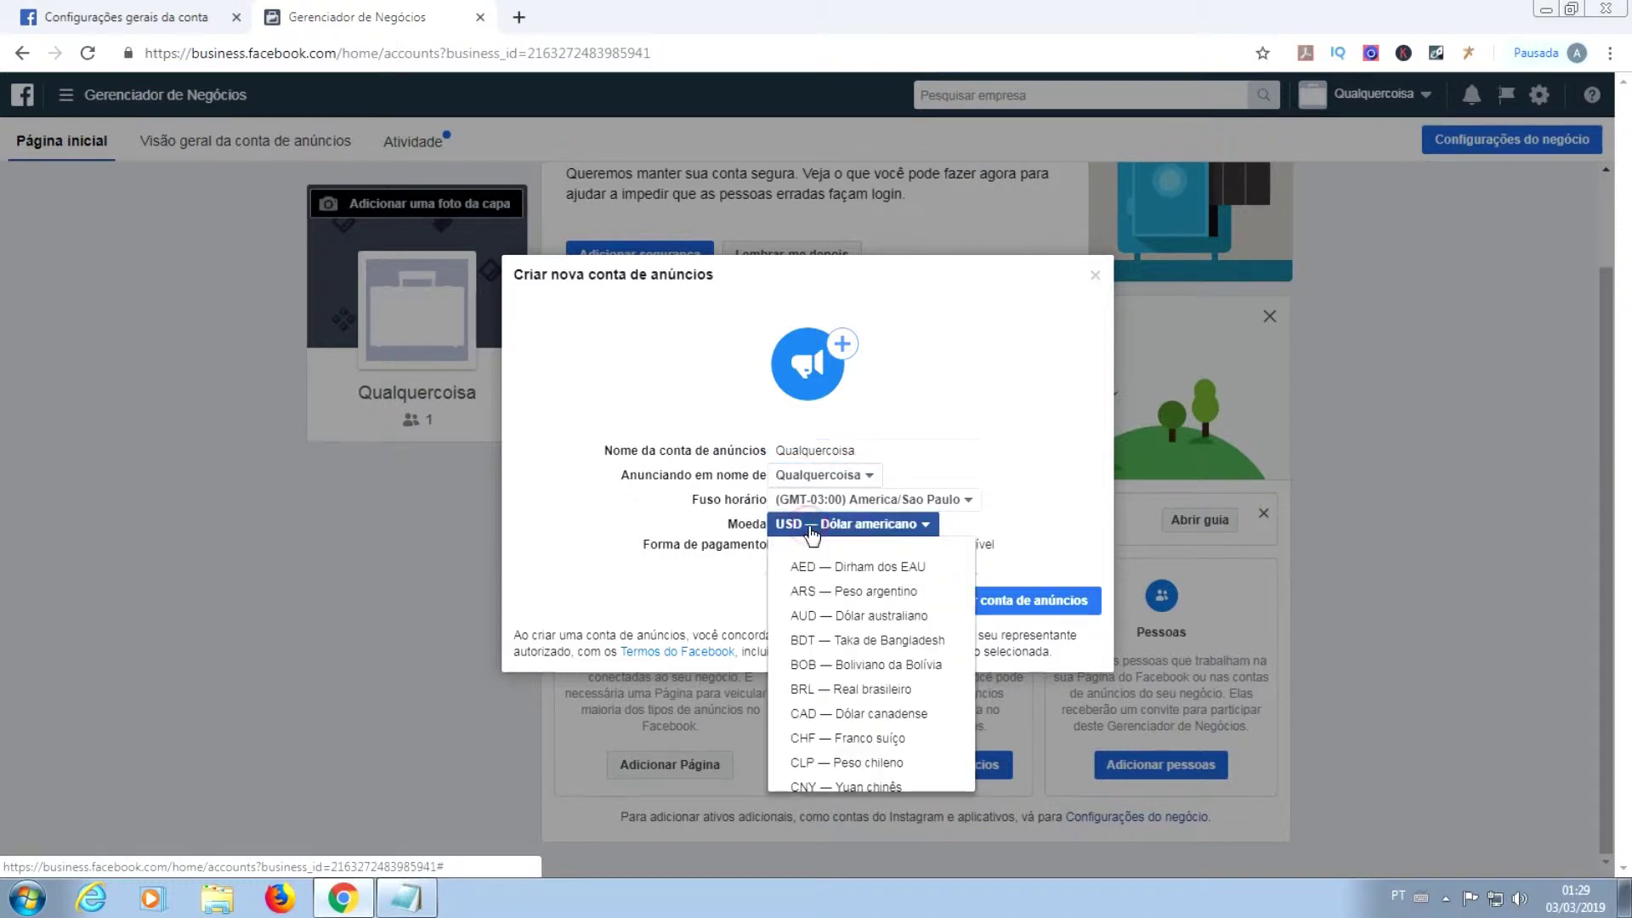
scroll(860, 594, down, 3)
scroll(861, 594, up, 4)
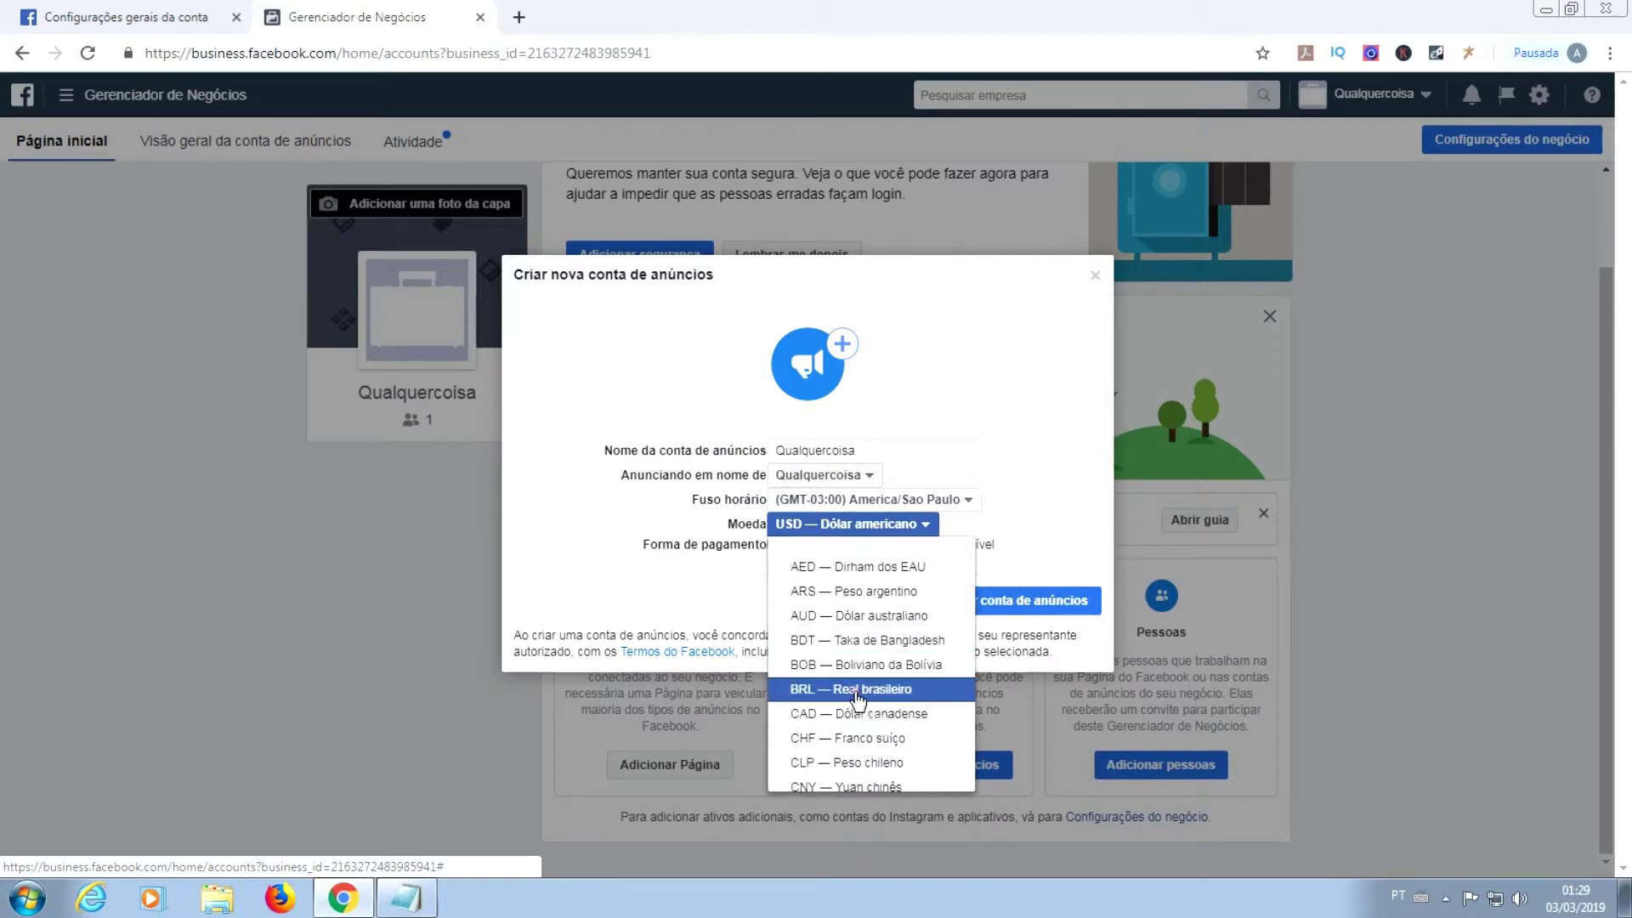
click(859, 690)
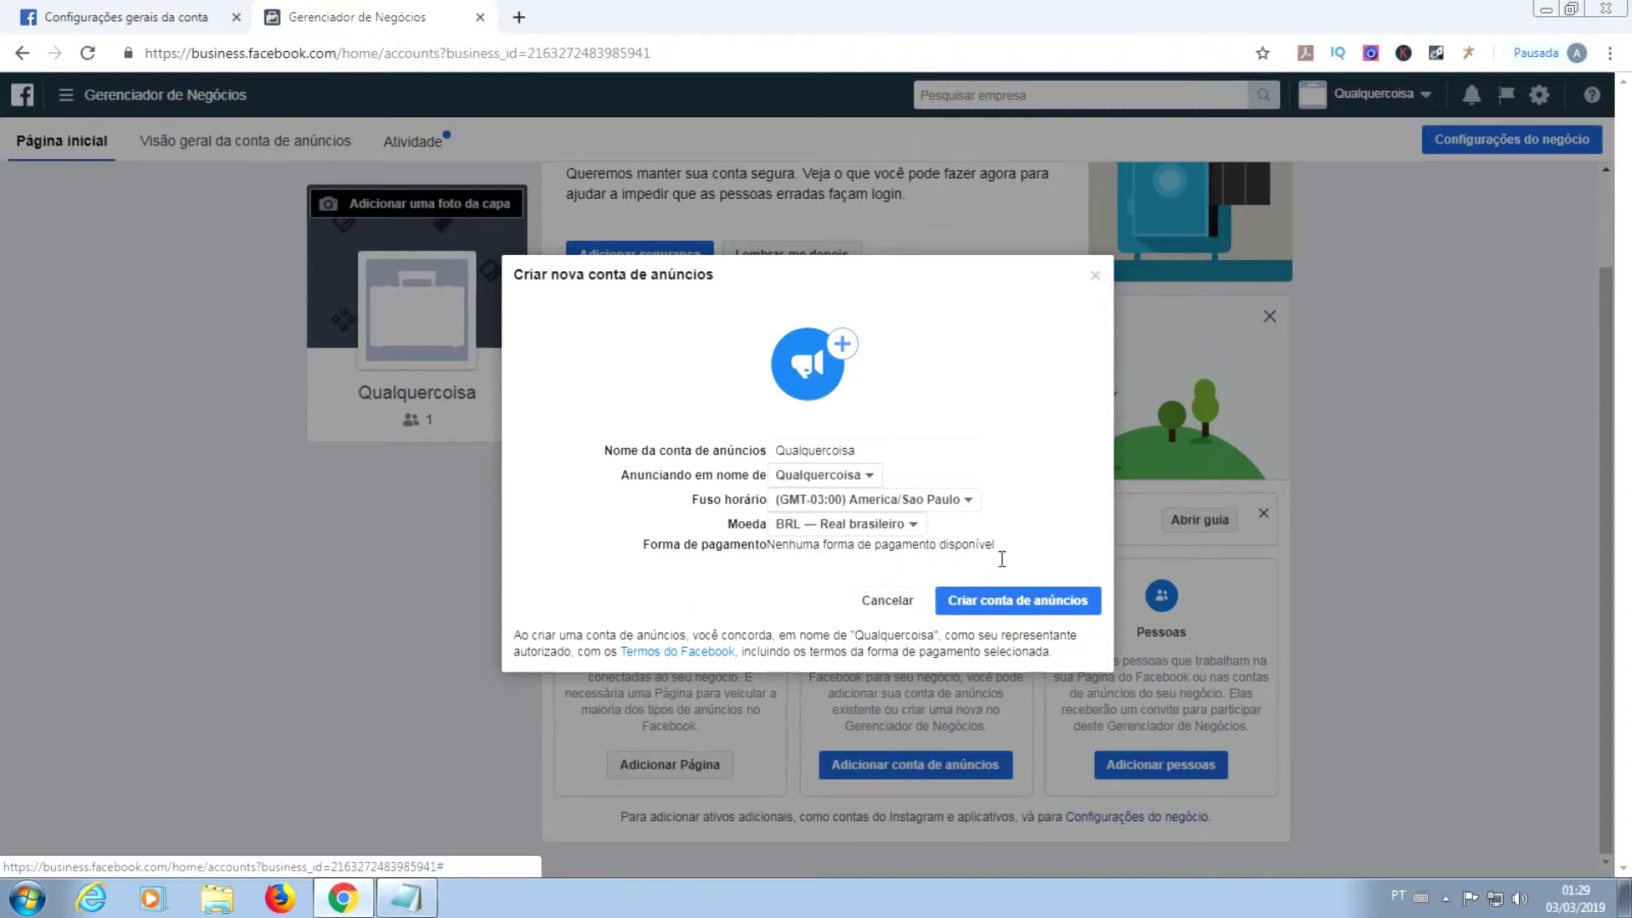
click(1012, 612)
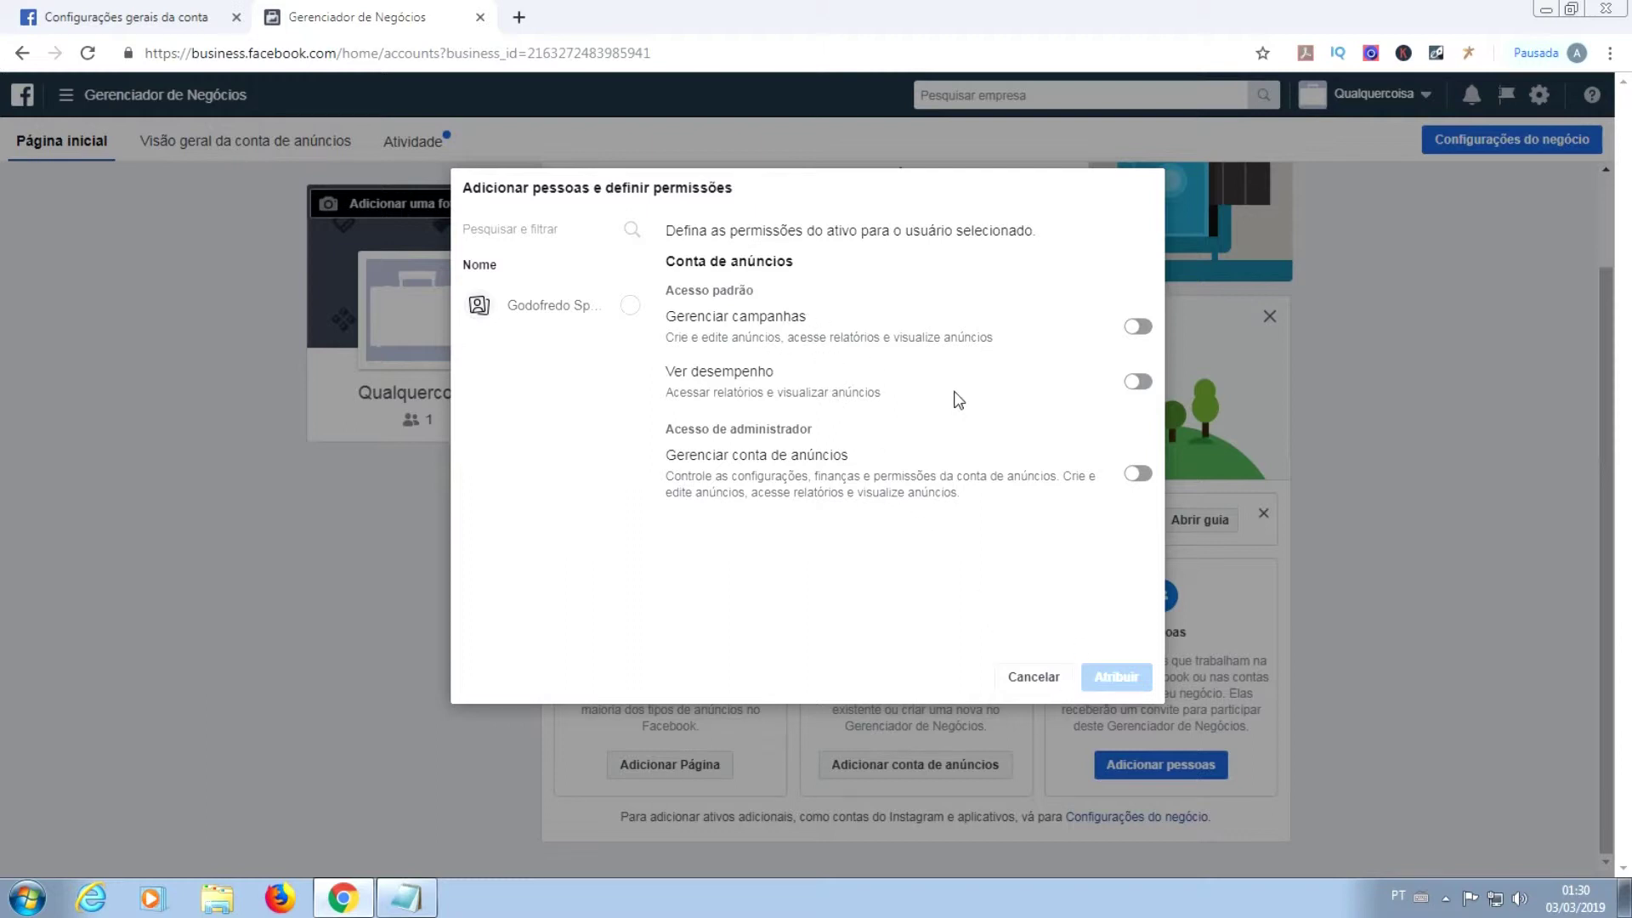
Step: Assign the user Gerenciar campanhas and Gerenciar conta de anúncios permissions on the ad account
click(1139, 327)
click(1142, 476)
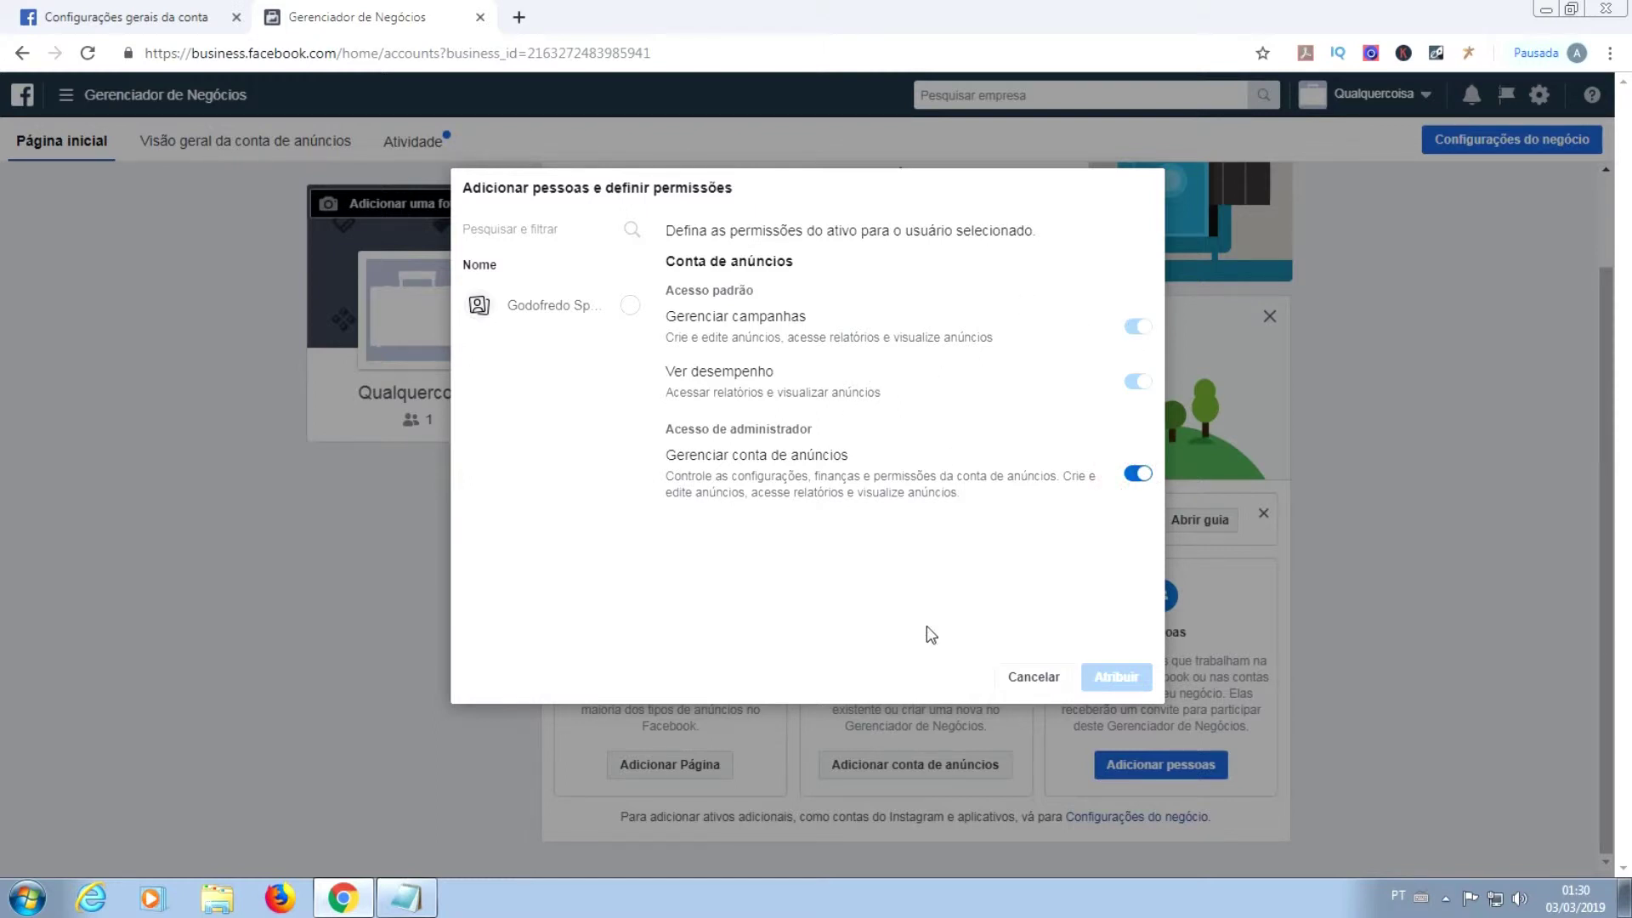
click(629, 308)
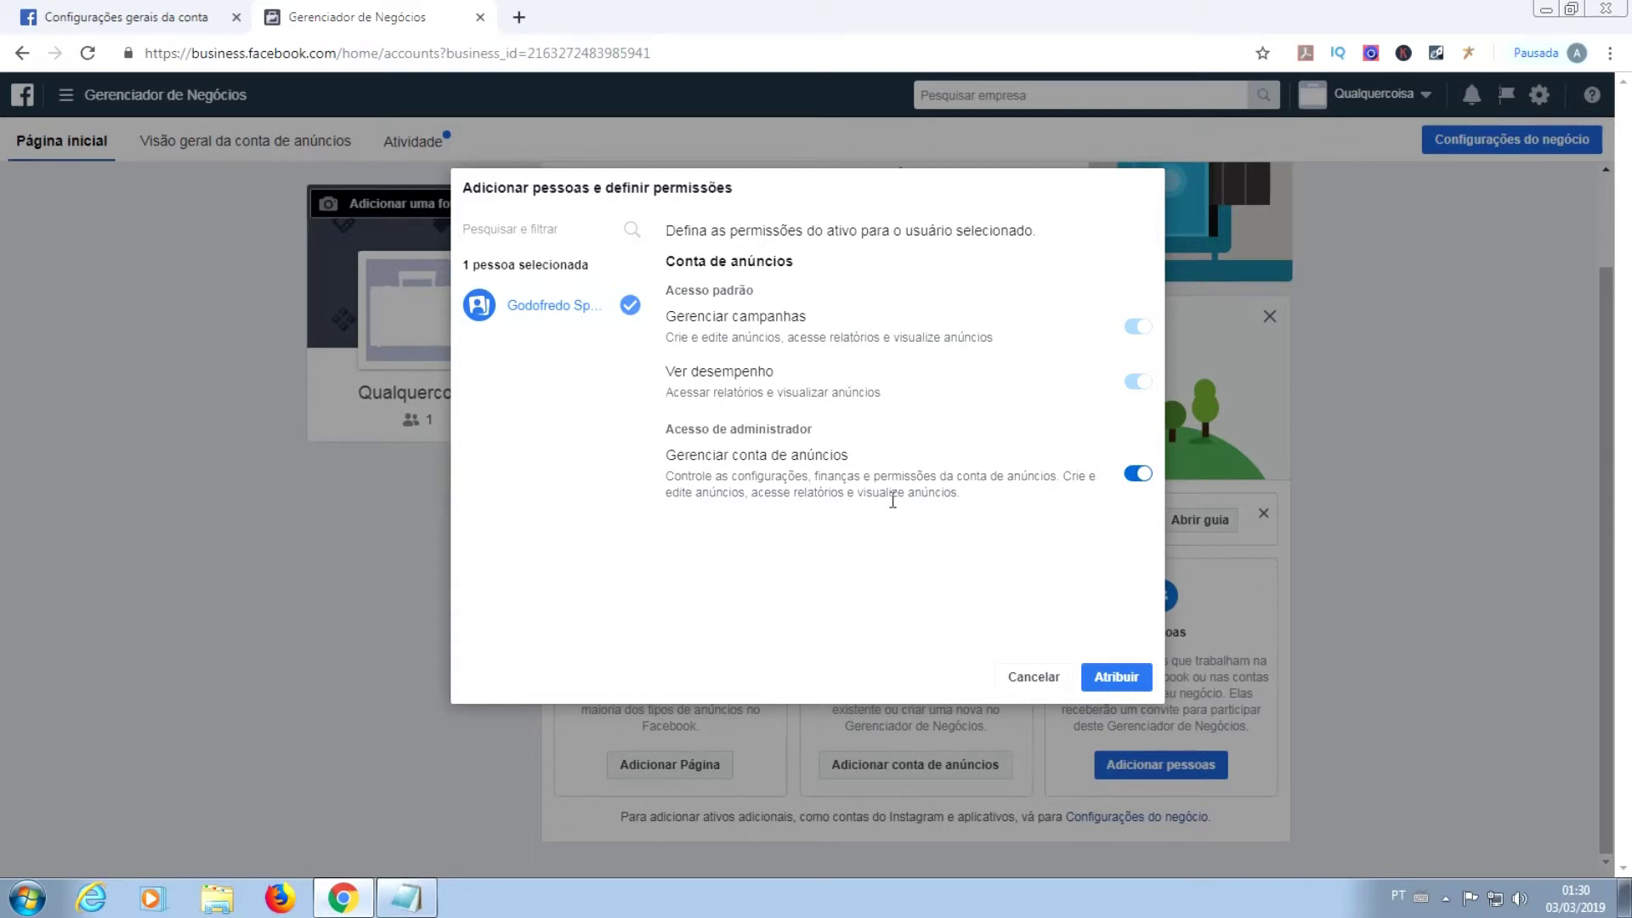
click(1131, 697)
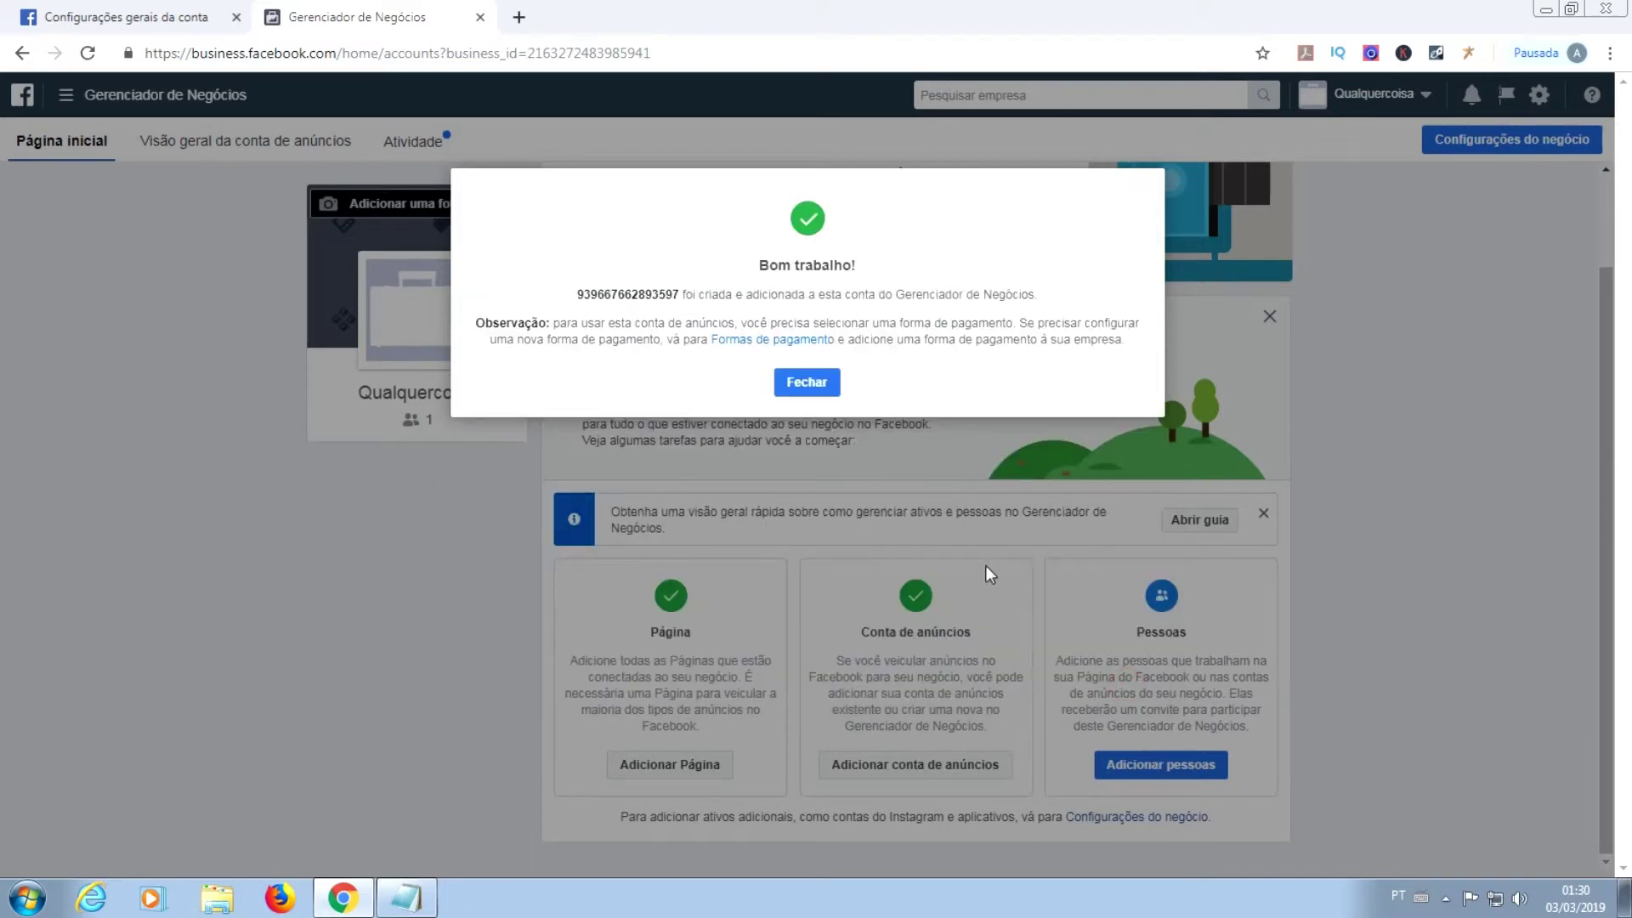
click(799, 385)
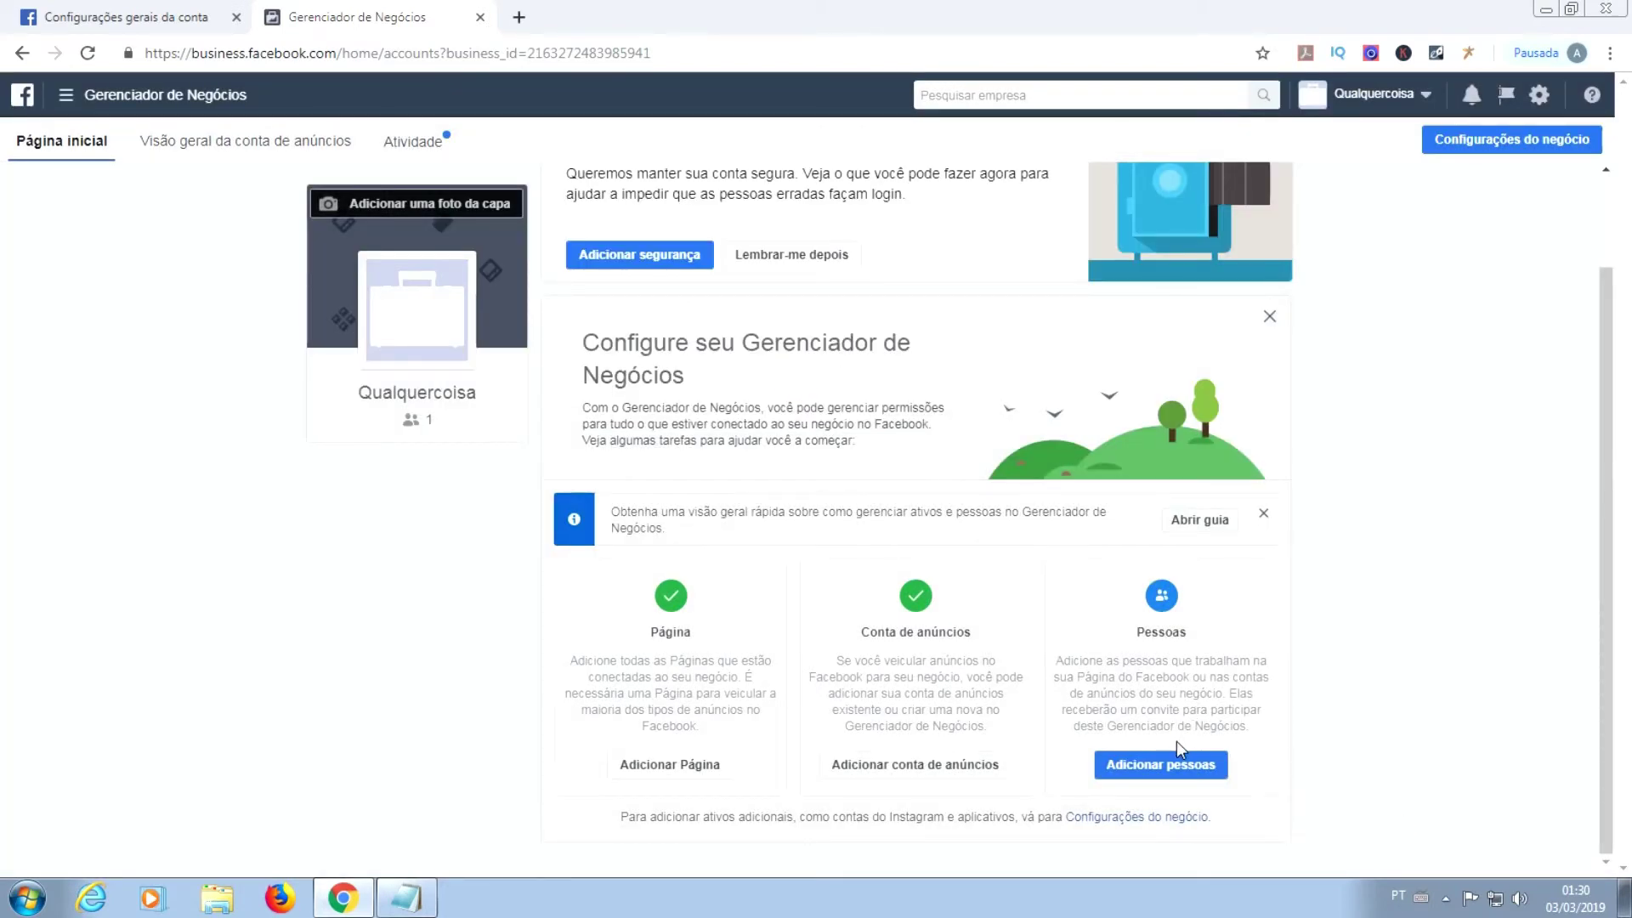
Step: Begin adding a new credit card as the business payment method
click(1141, 773)
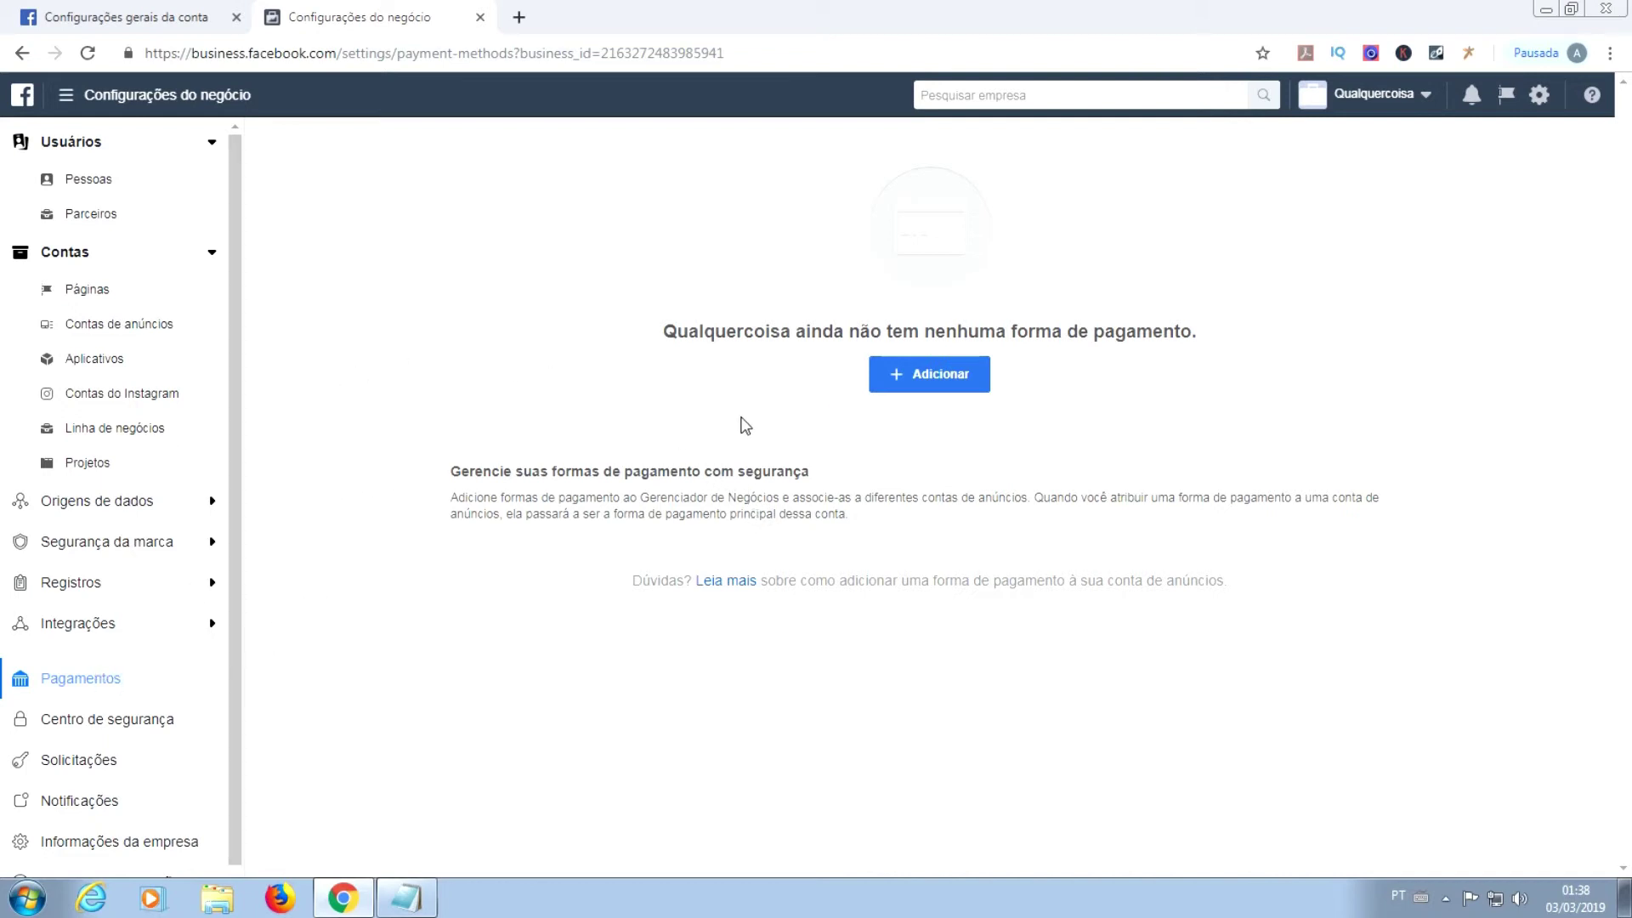
click(944, 387)
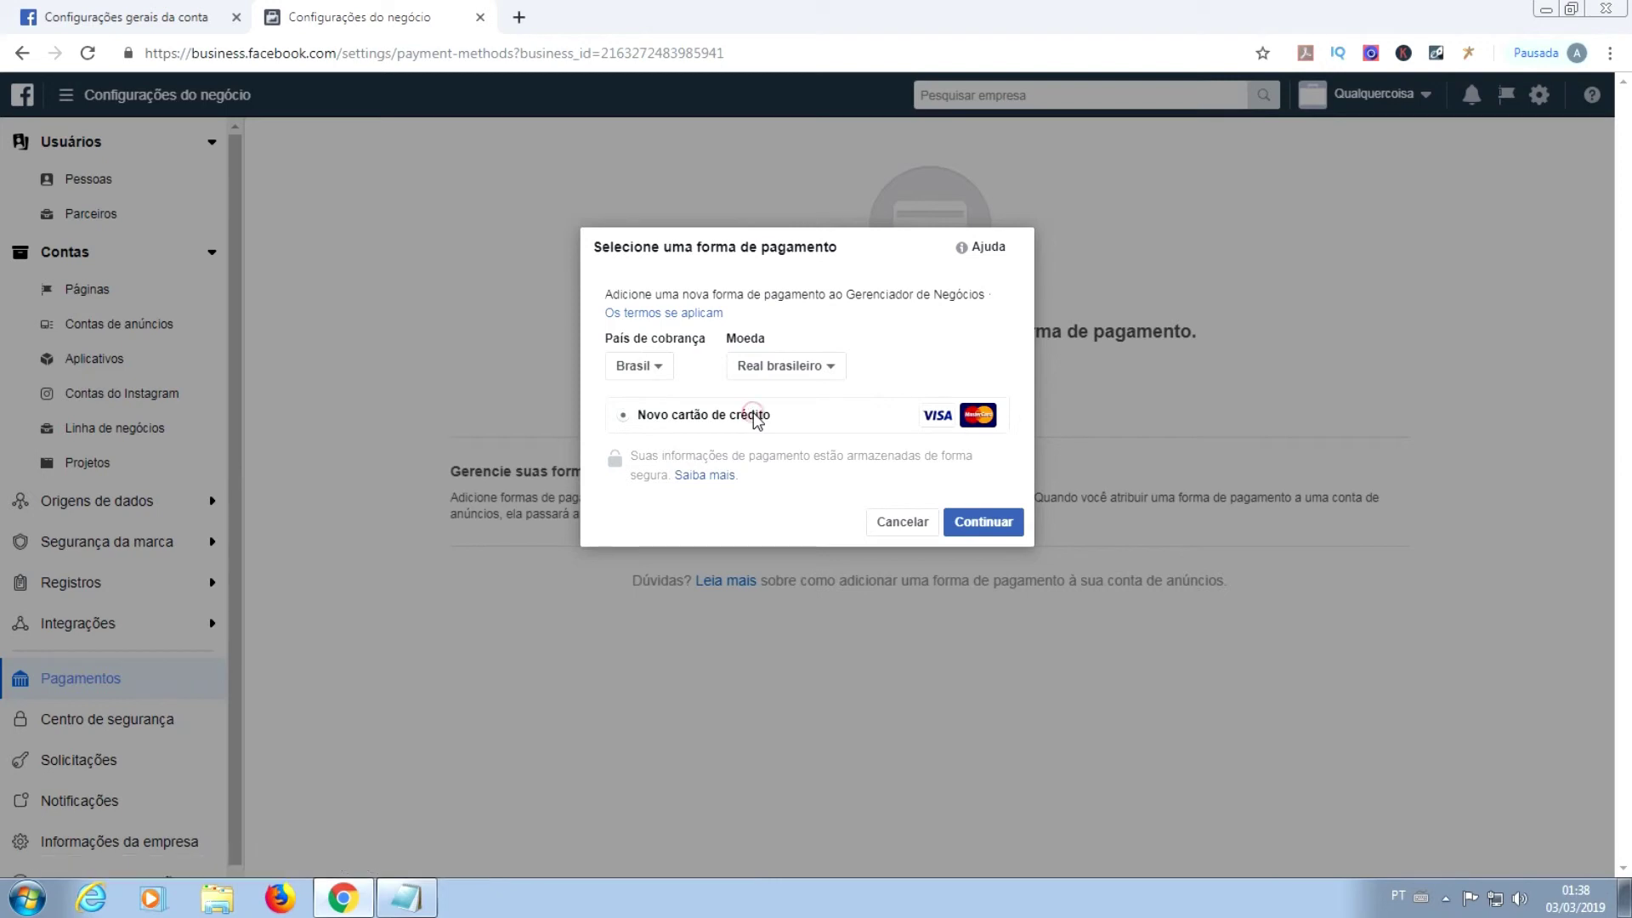
click(947, 420)
click(707, 315)
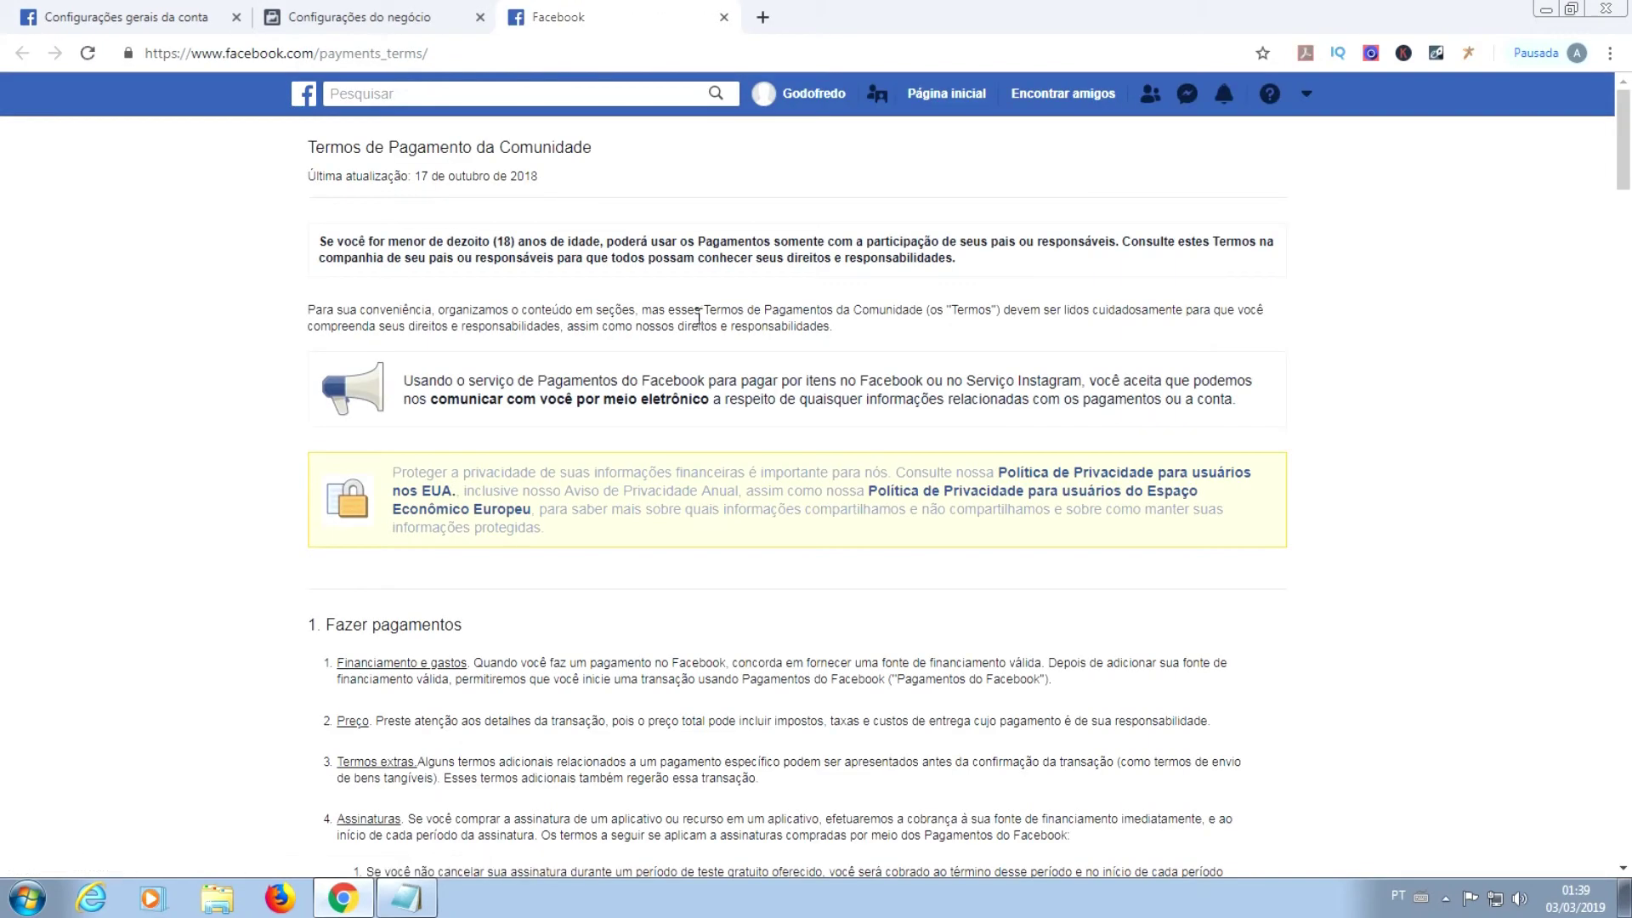
scroll(698, 316, down, 2)
scroll(697, 317, down, 3)
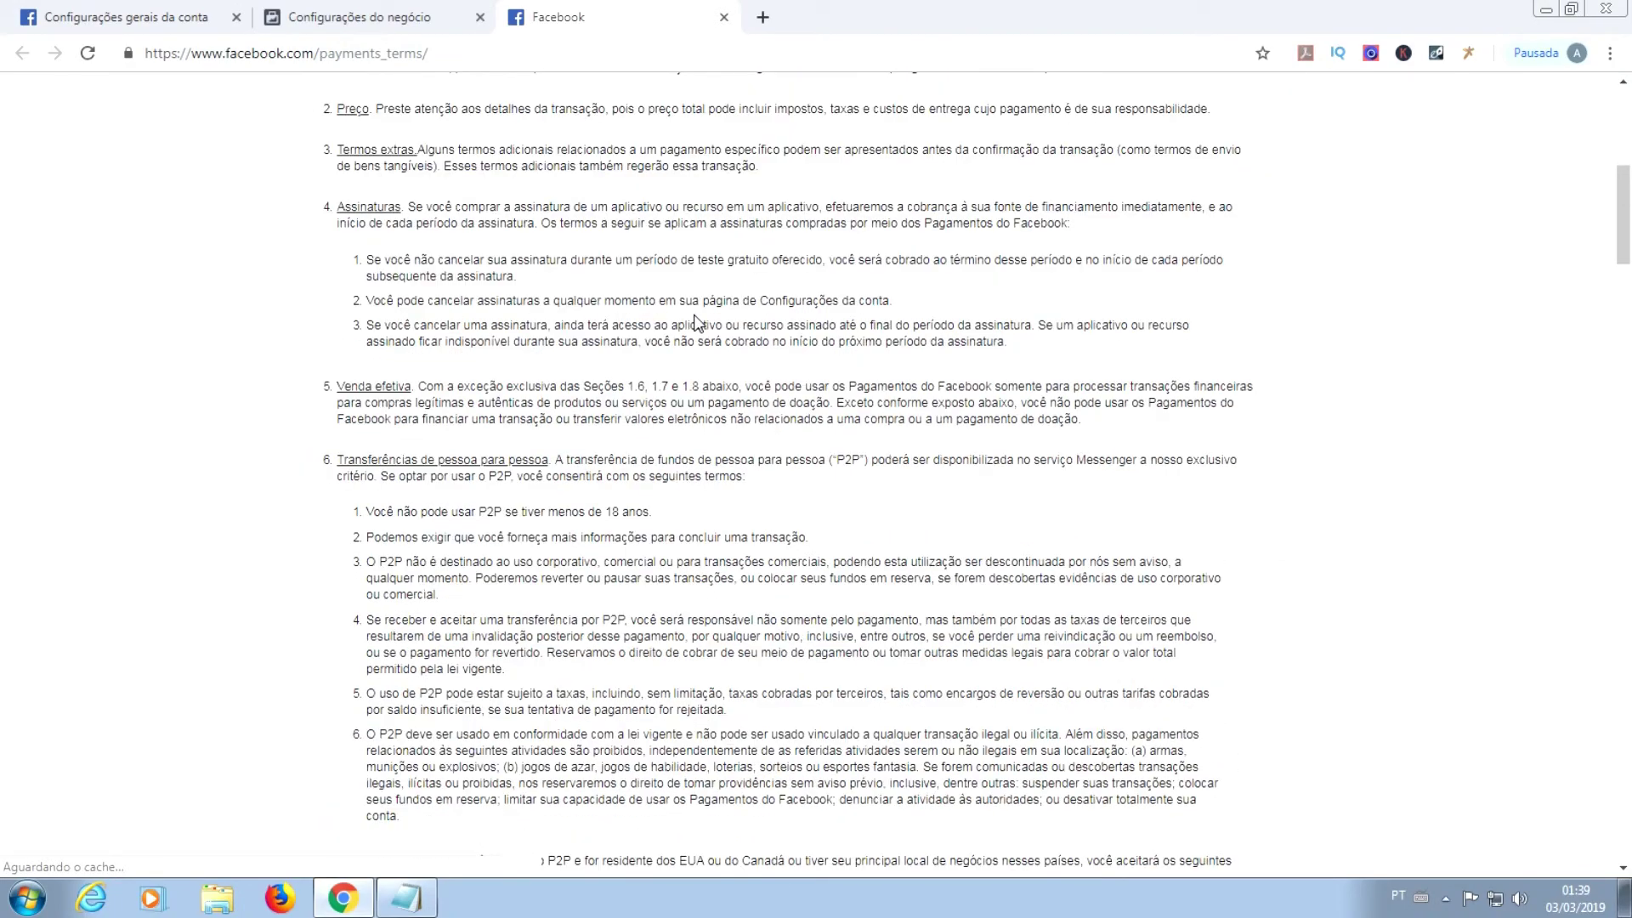
scroll(695, 321, down, 8)
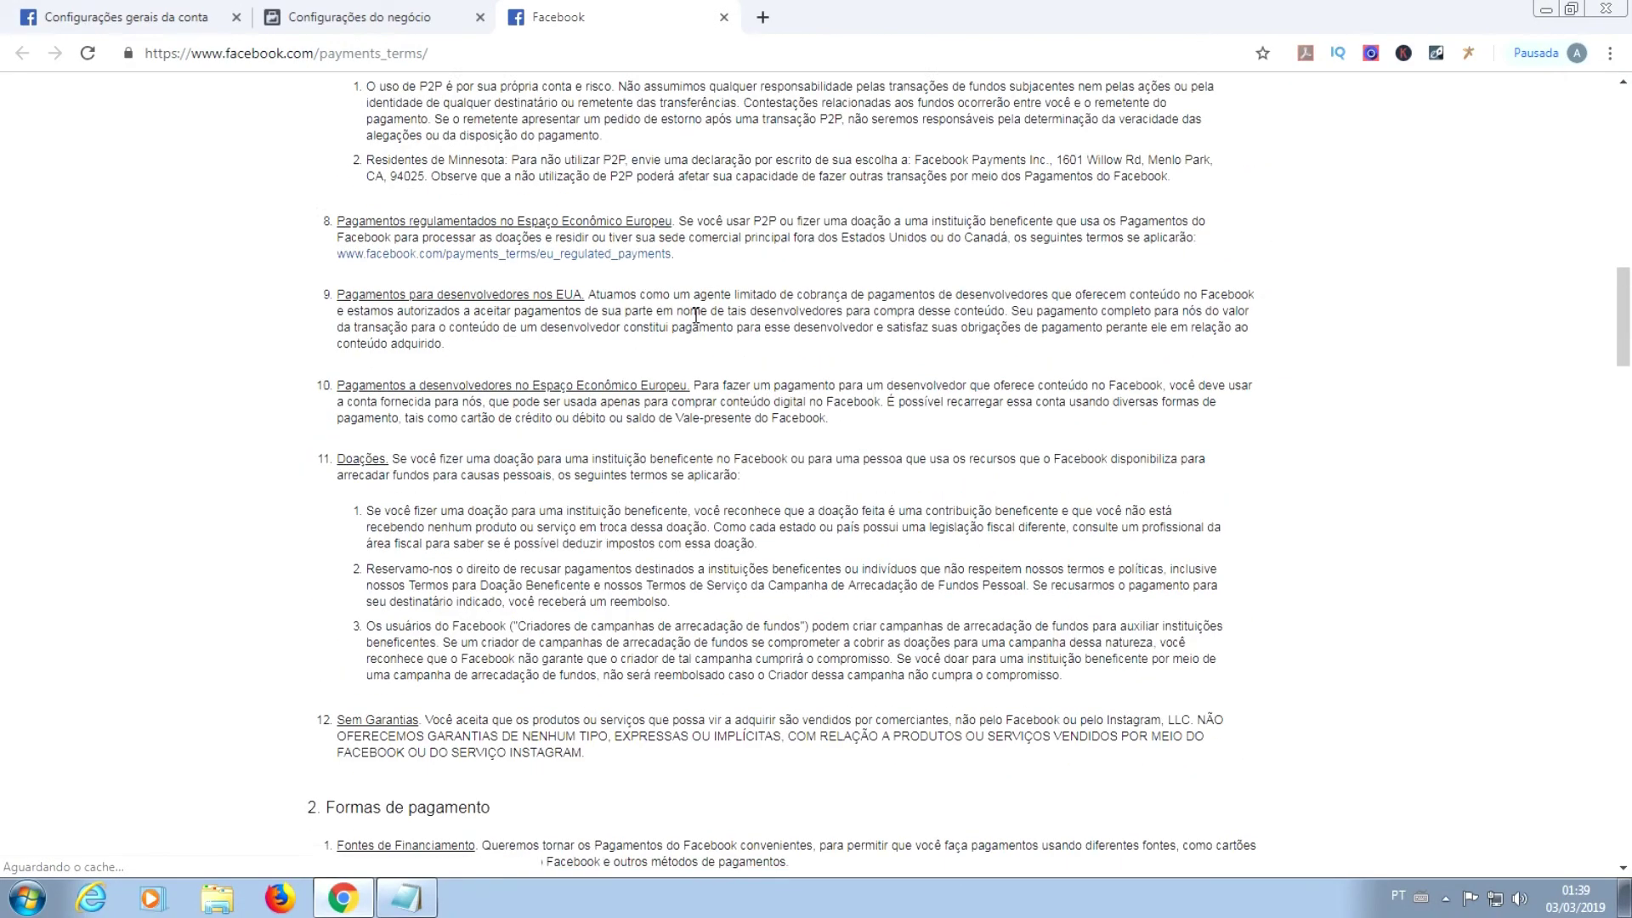
scroll(695, 315, down, 3)
scroll(695, 315, down, 3)
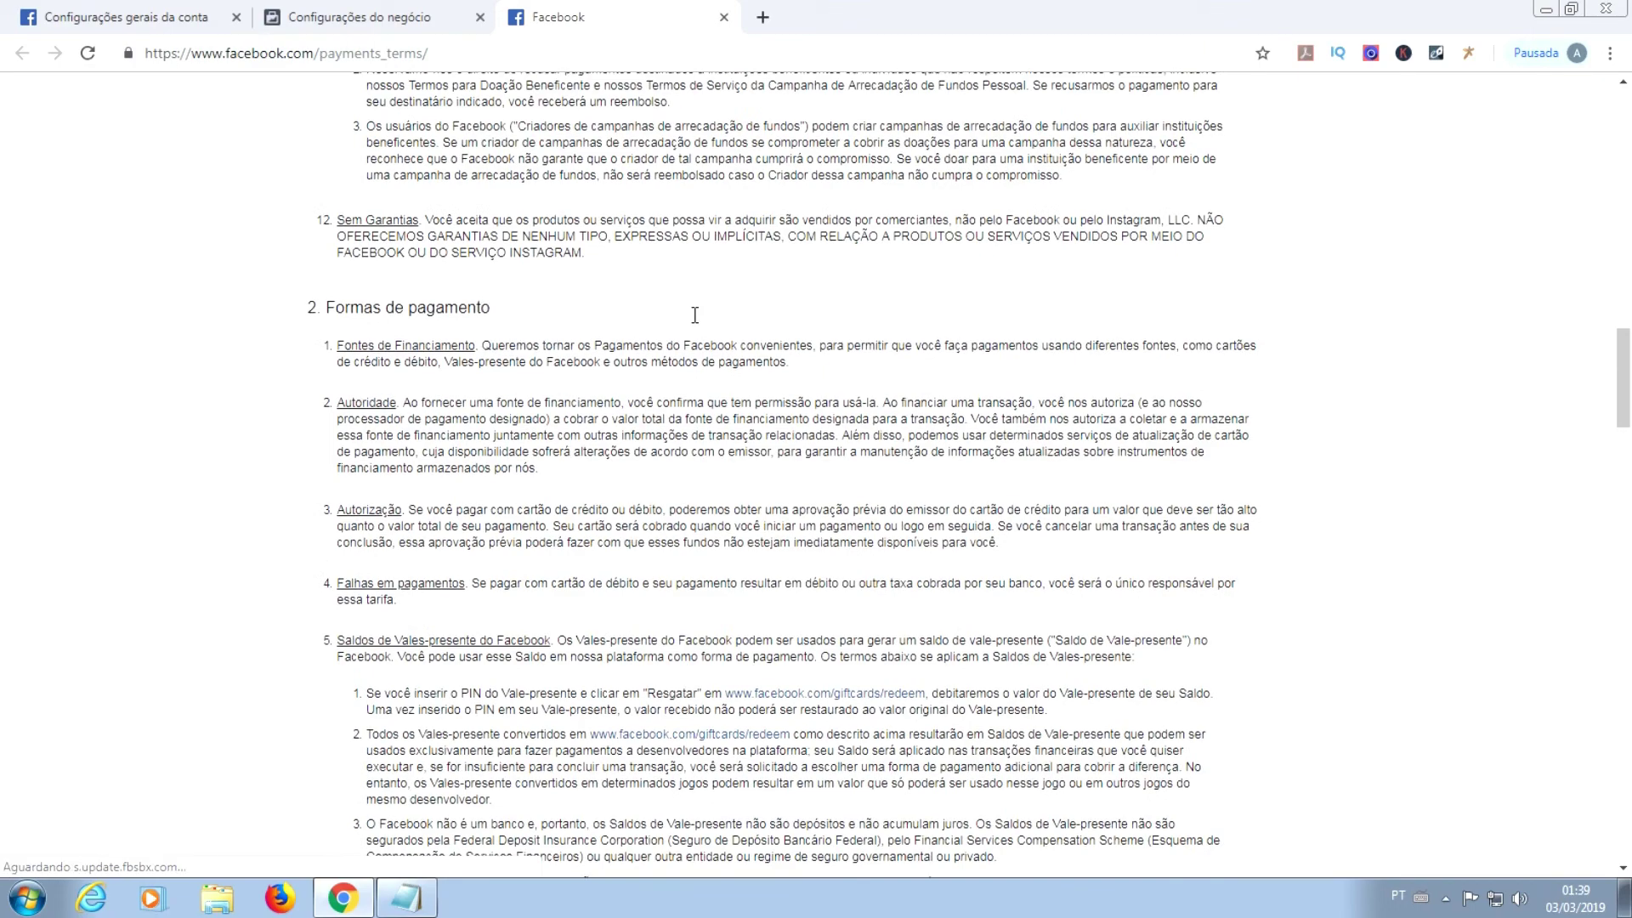
scroll(884, 382, down, 2)
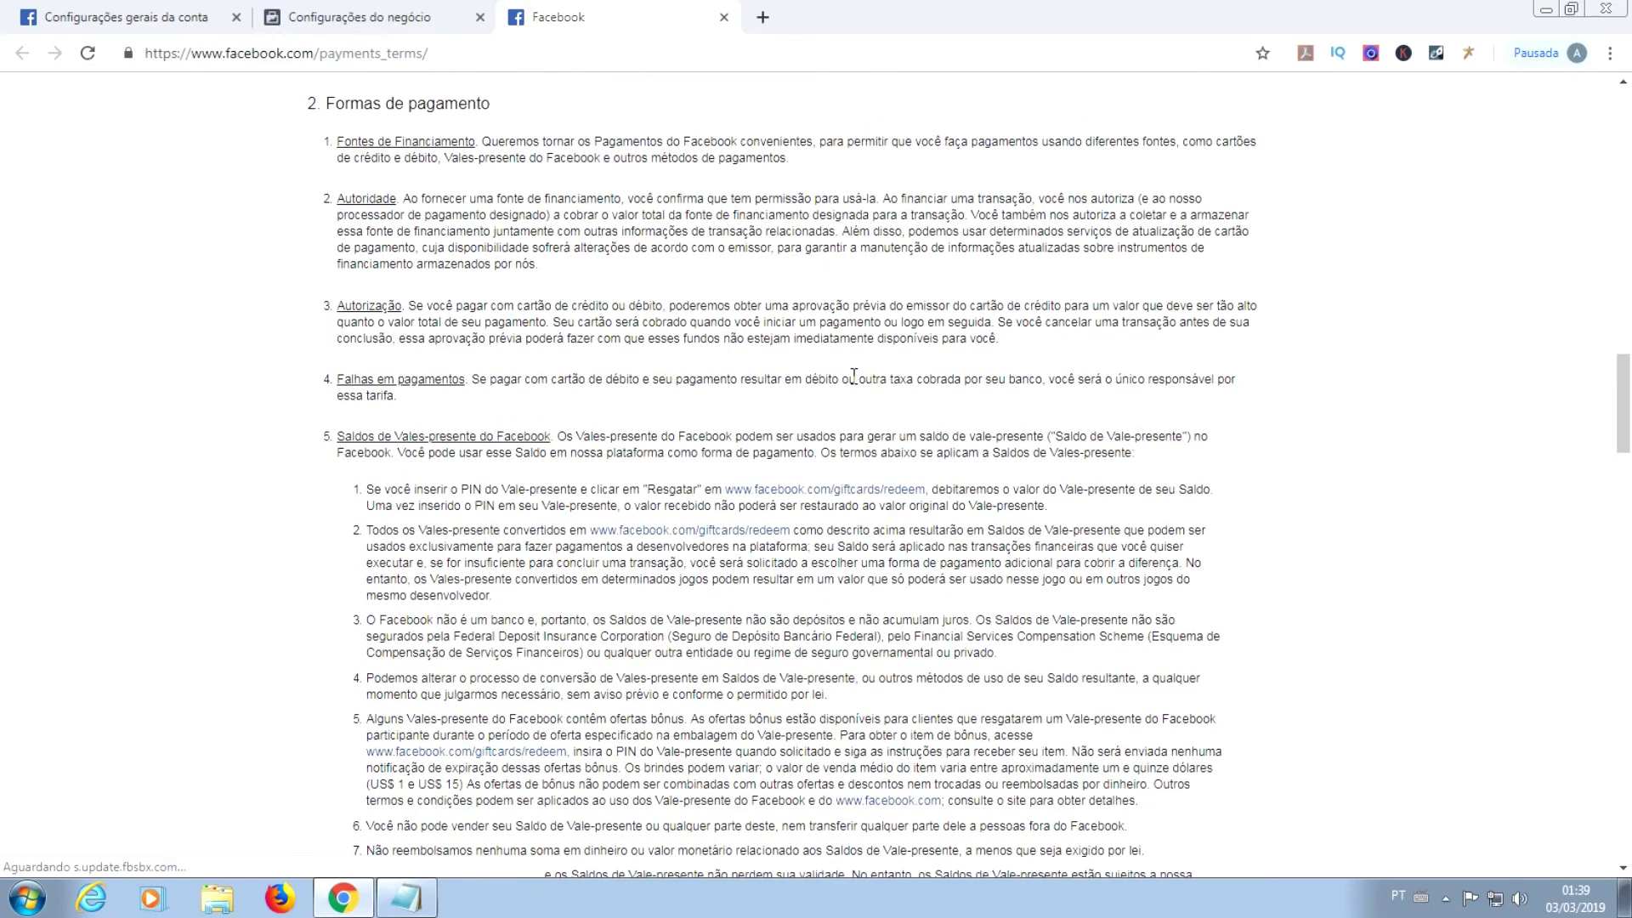
scroll(854, 376, down, 4)
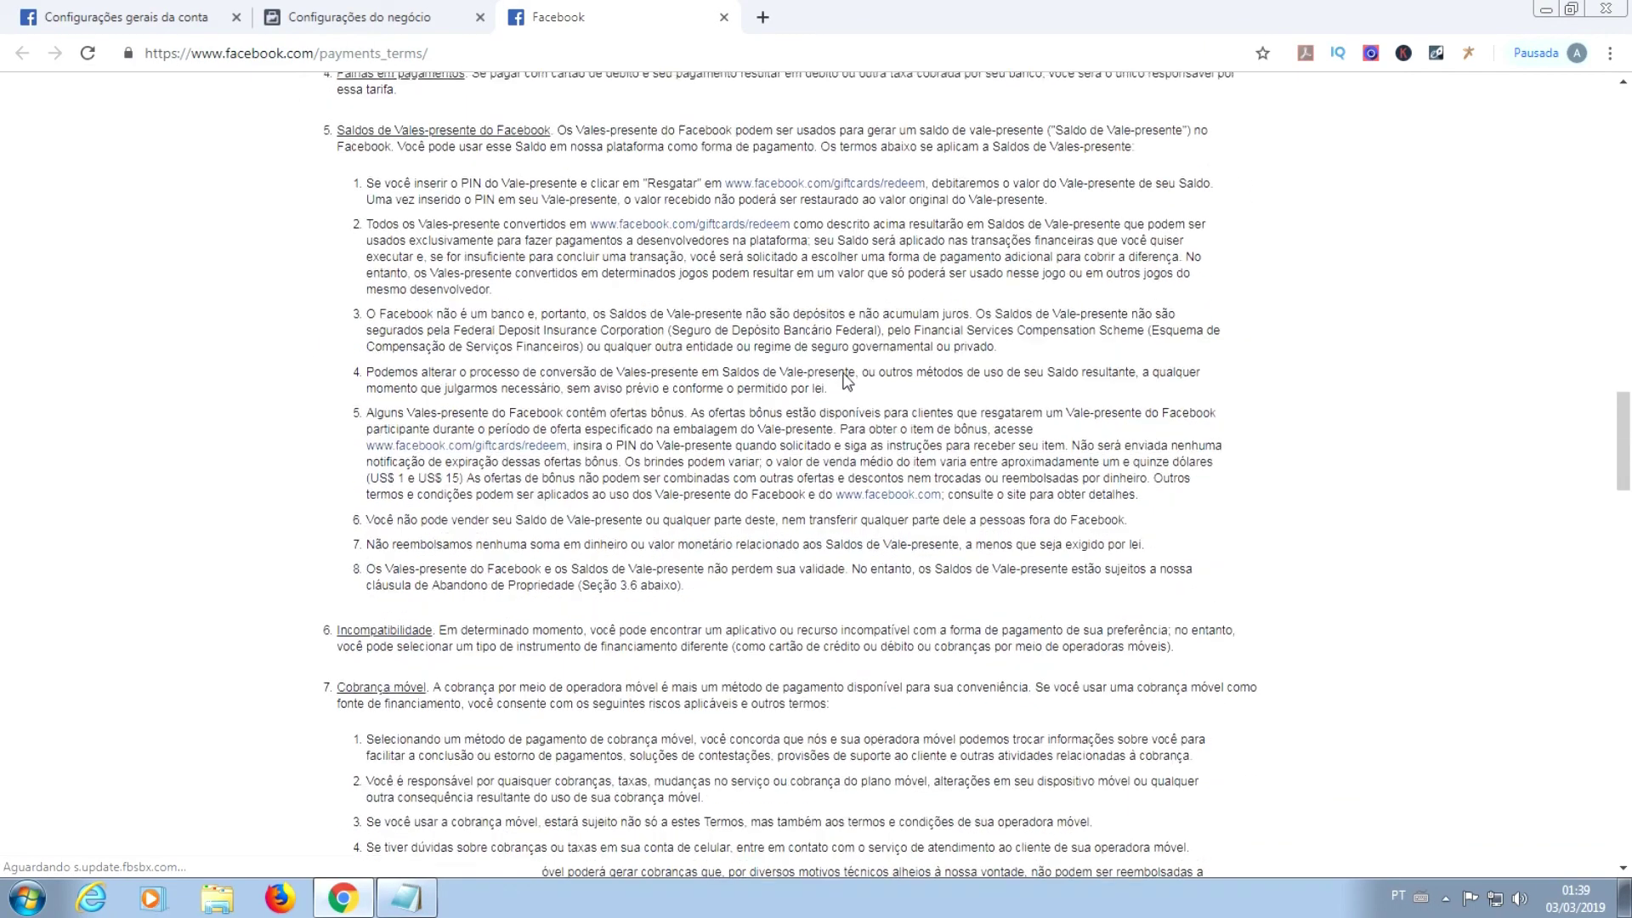
scroll(846, 379, down, 1)
scroll(840, 372, down, 2)
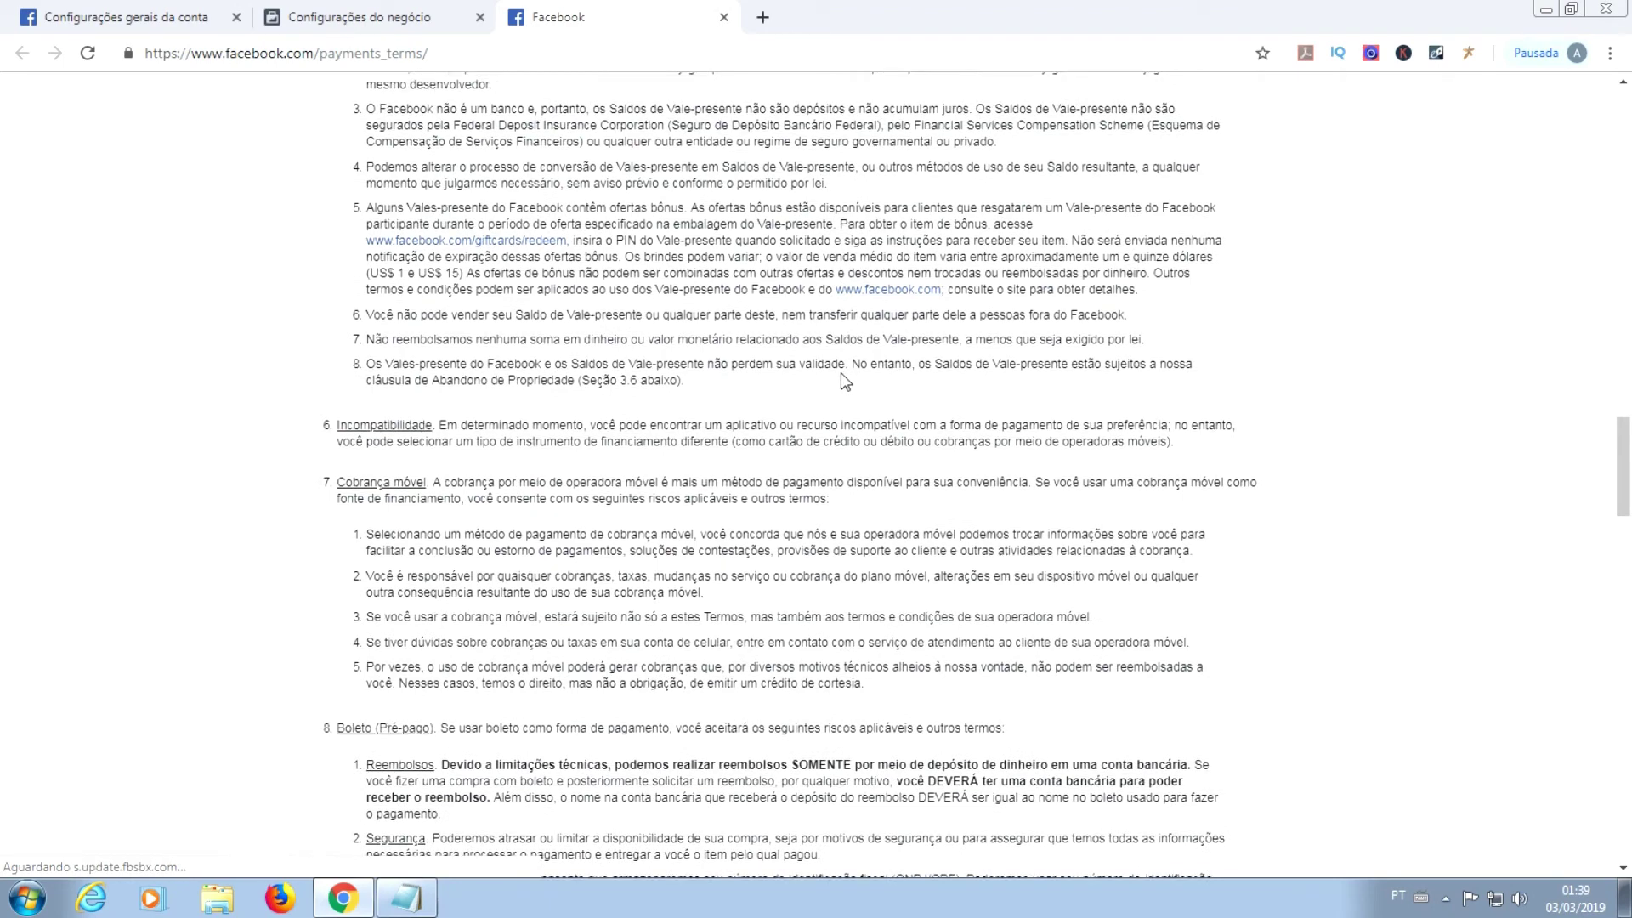
click(724, 17)
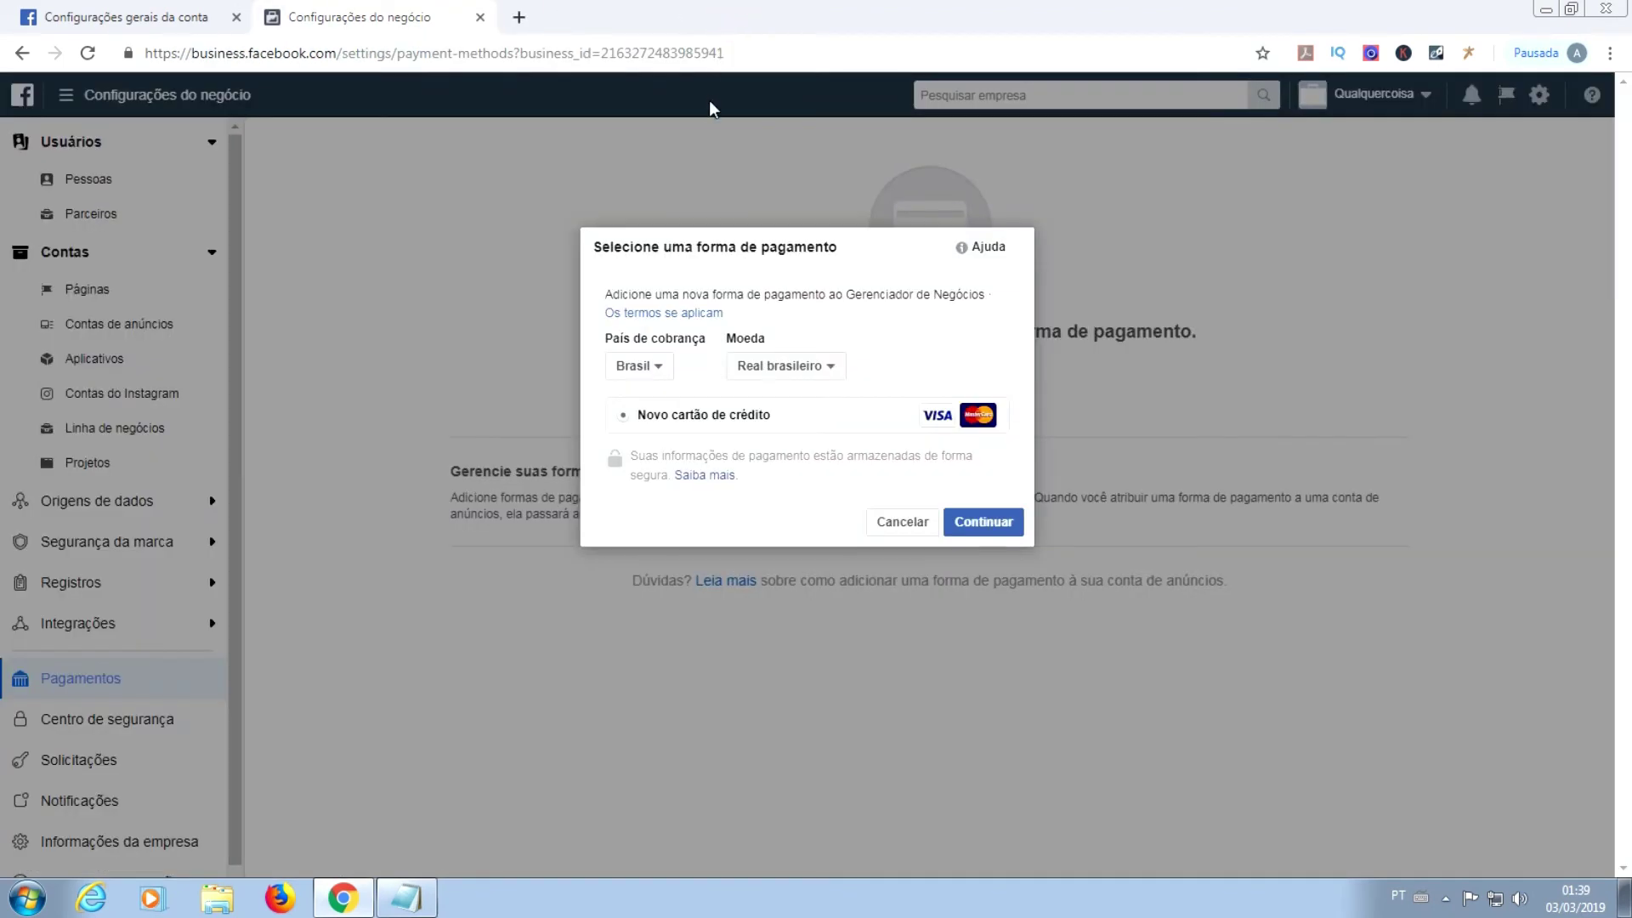